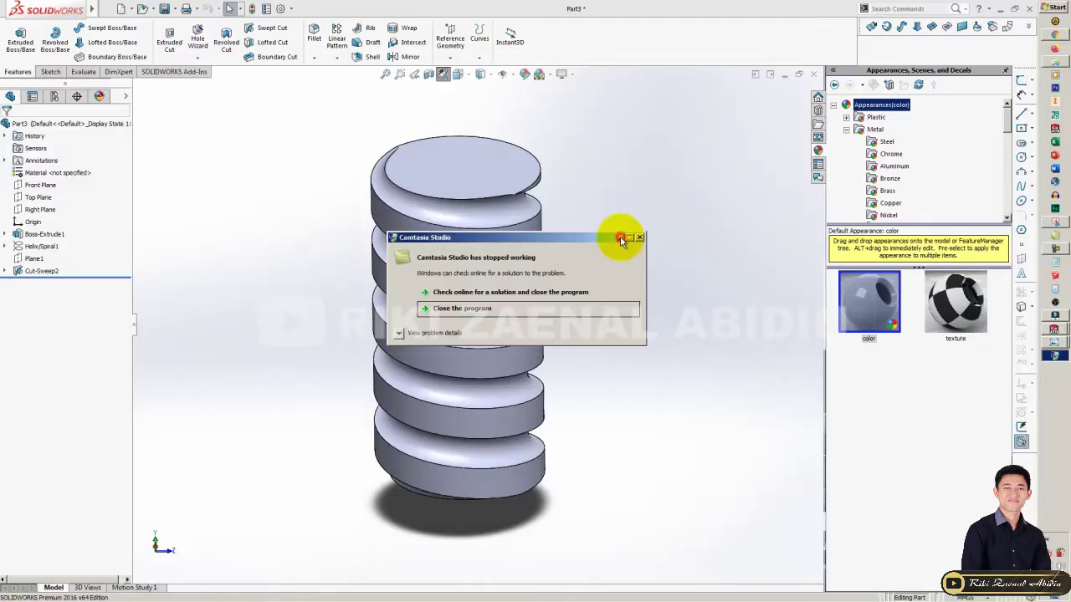
- Apply the colour appearance to the threaded rod, then start a new blank part, Part4
left_click(623, 241)
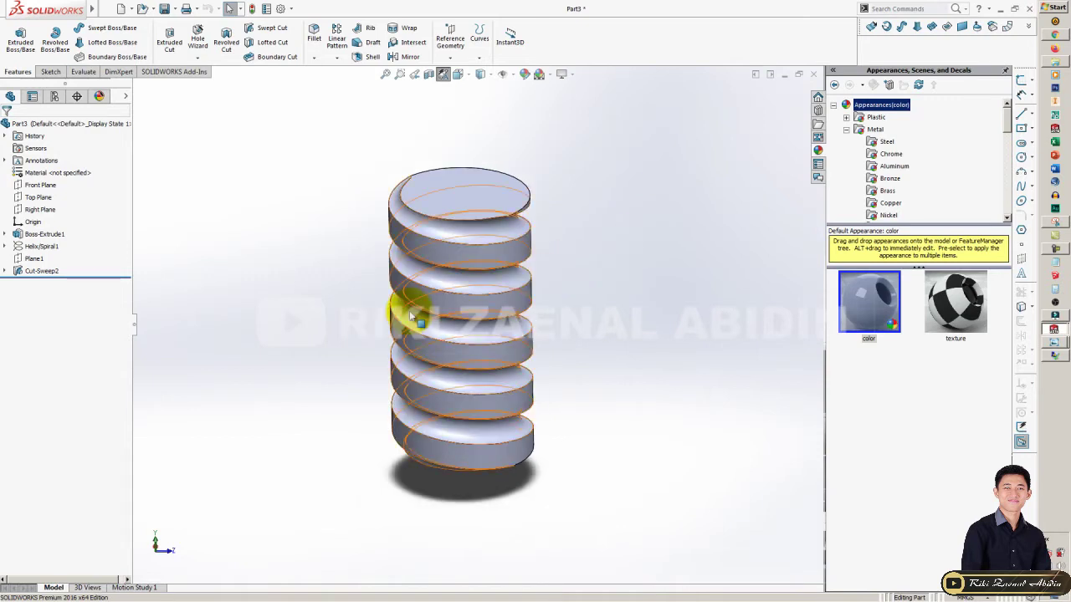
left_click(318, 305)
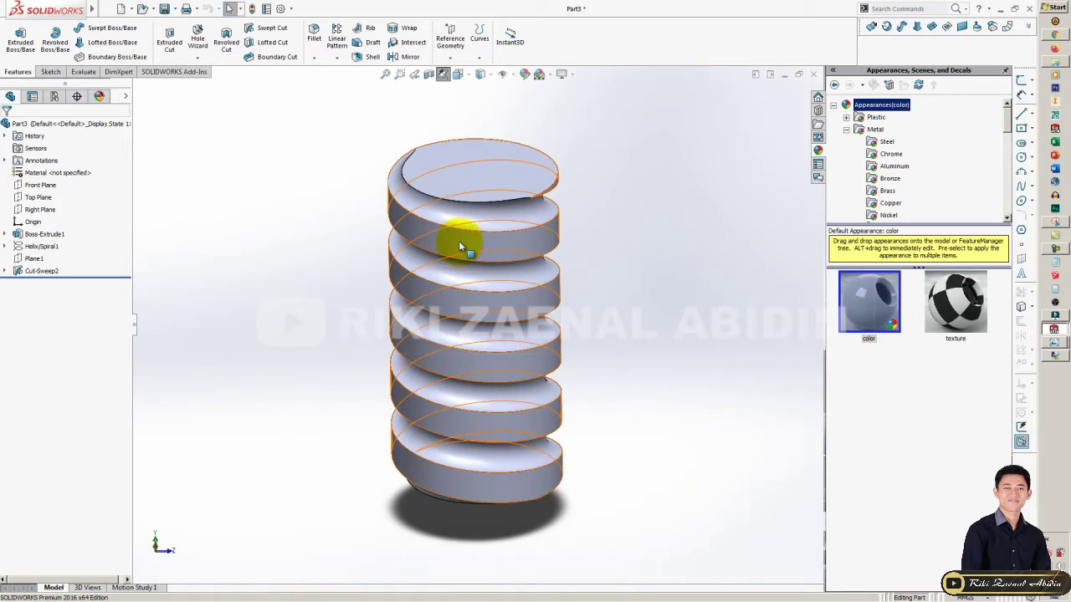
left_click_drag(458, 248, 459, 248)
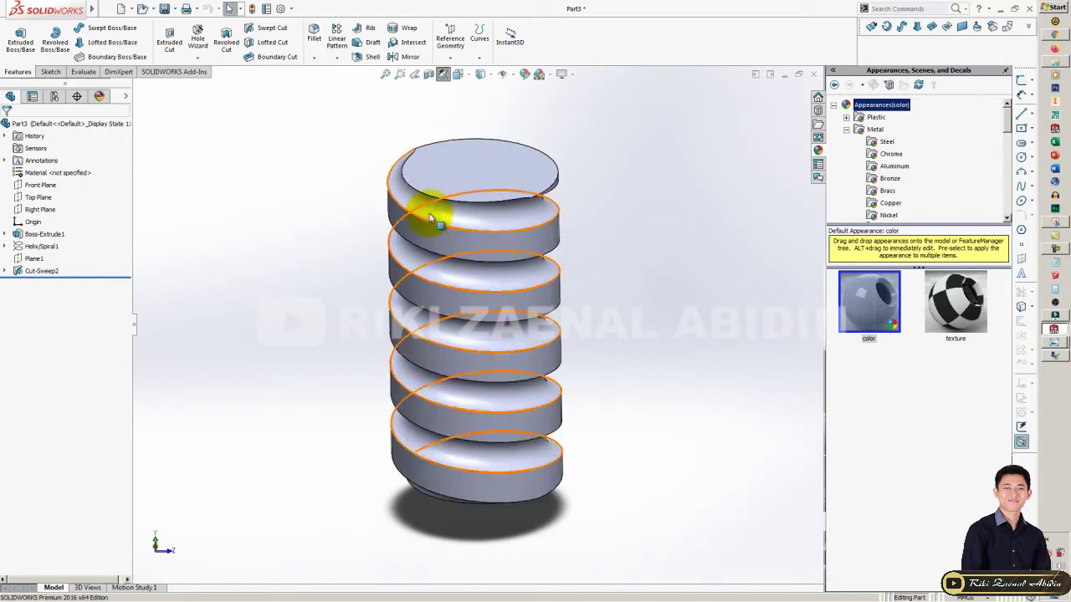
left_click(281, 186)
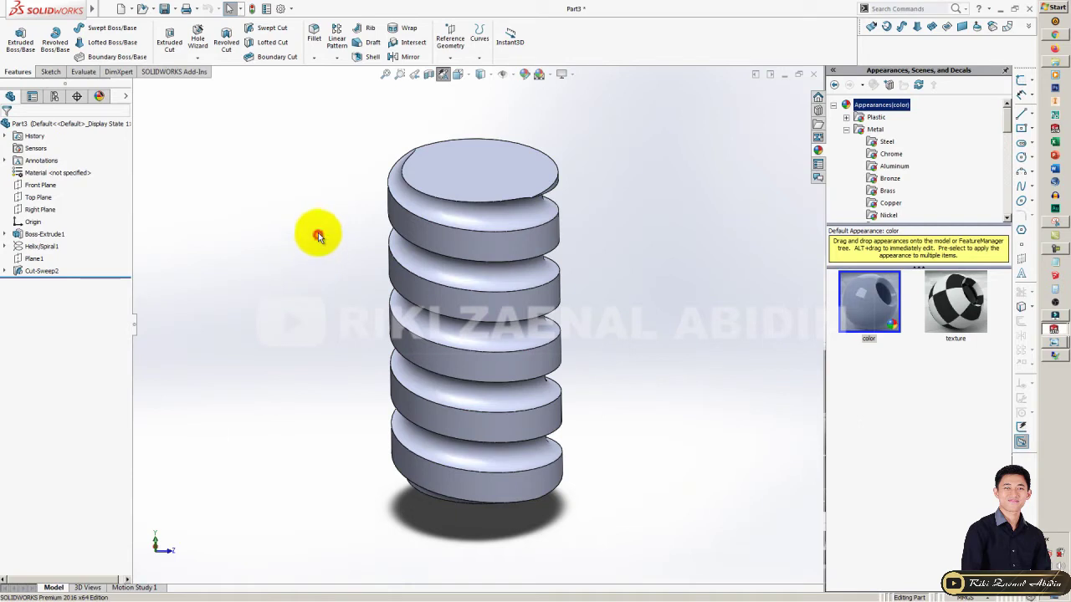
key("ctrl+n")
left_click(409, 351)
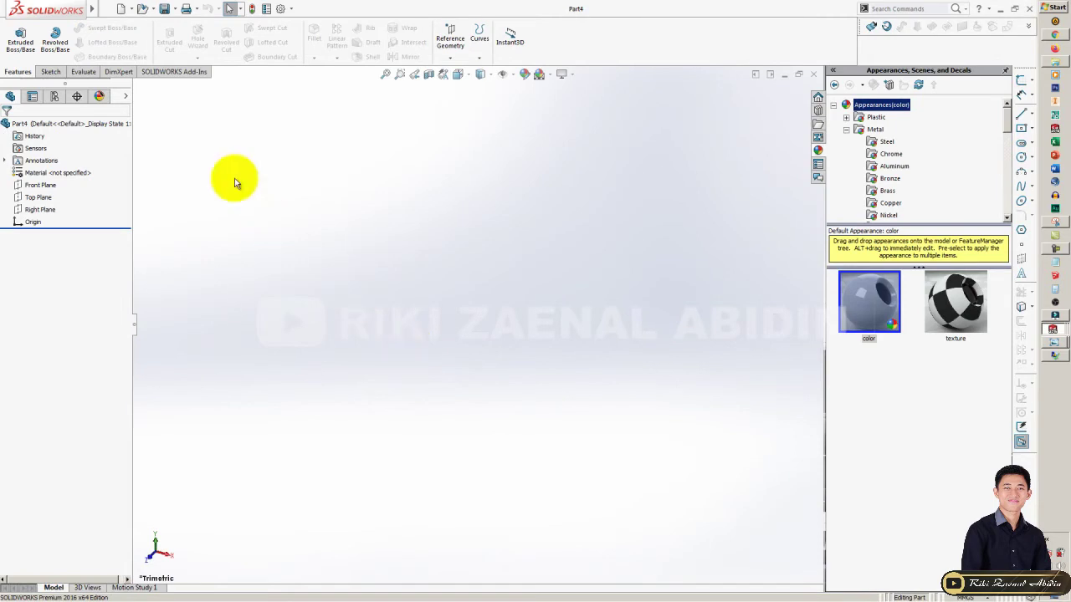
- On the Right Plane, sketch a radius-25 circle centred on the origin
left_click(50, 71)
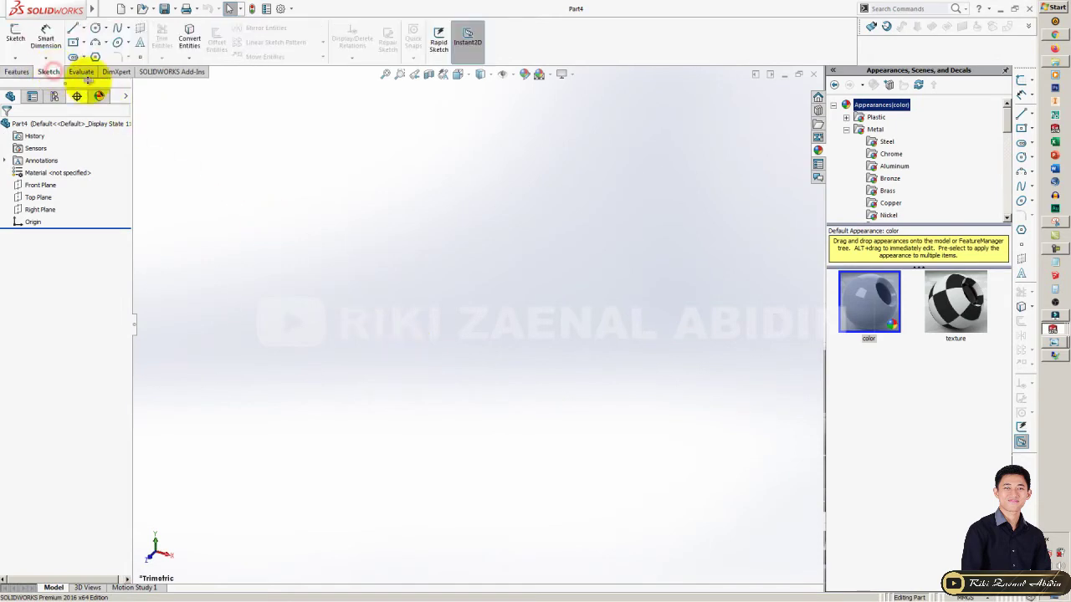
left_click(15, 35)
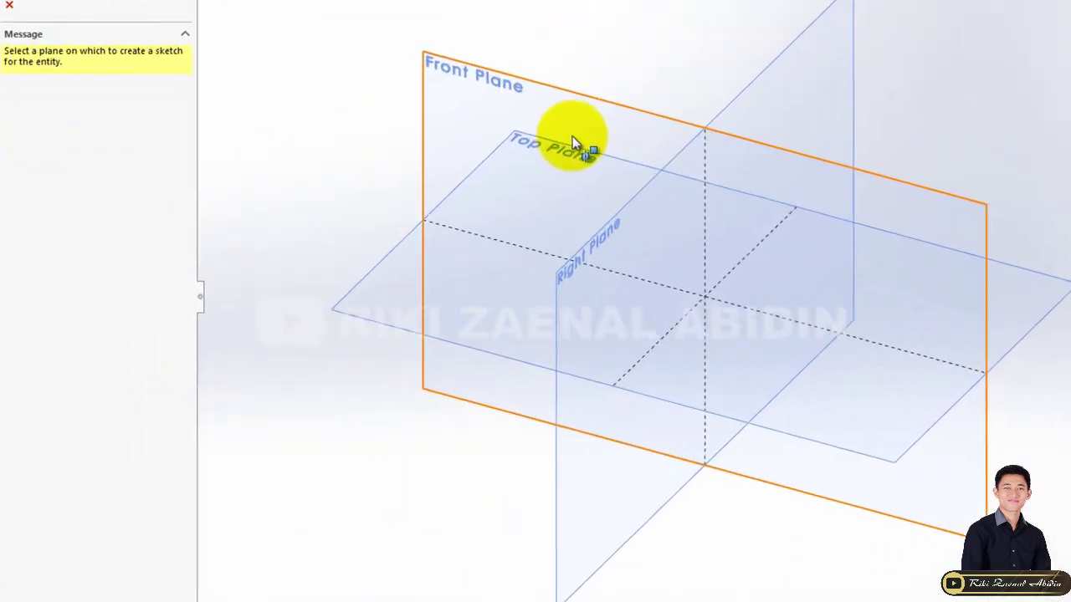
left_click(805, 62)
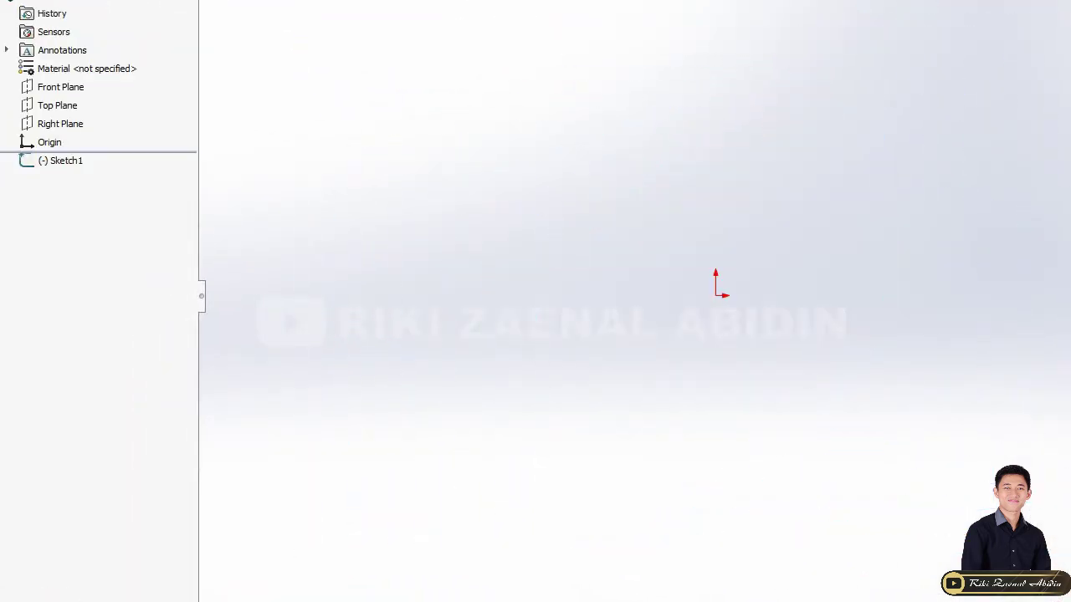
left_click(715, 294)
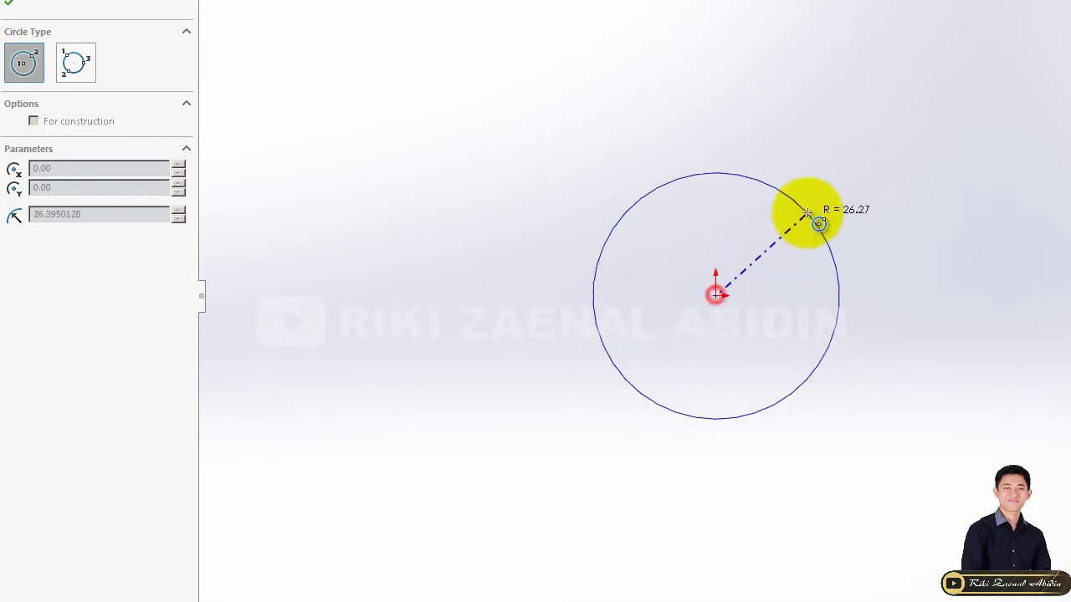
left_click(818, 223)
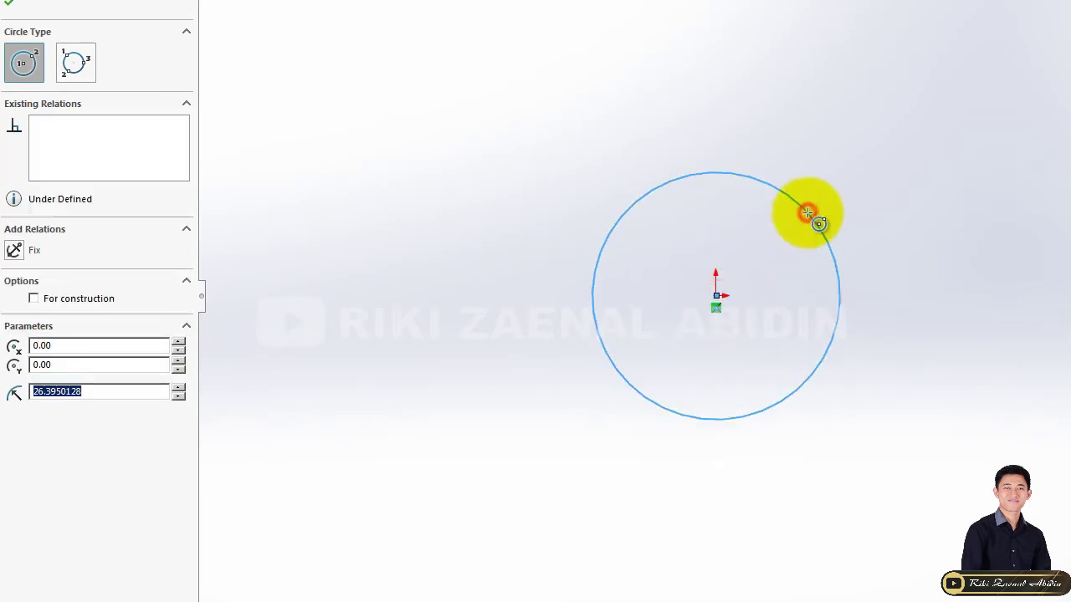
left_click(142, 392)
type("25")
key("Return")
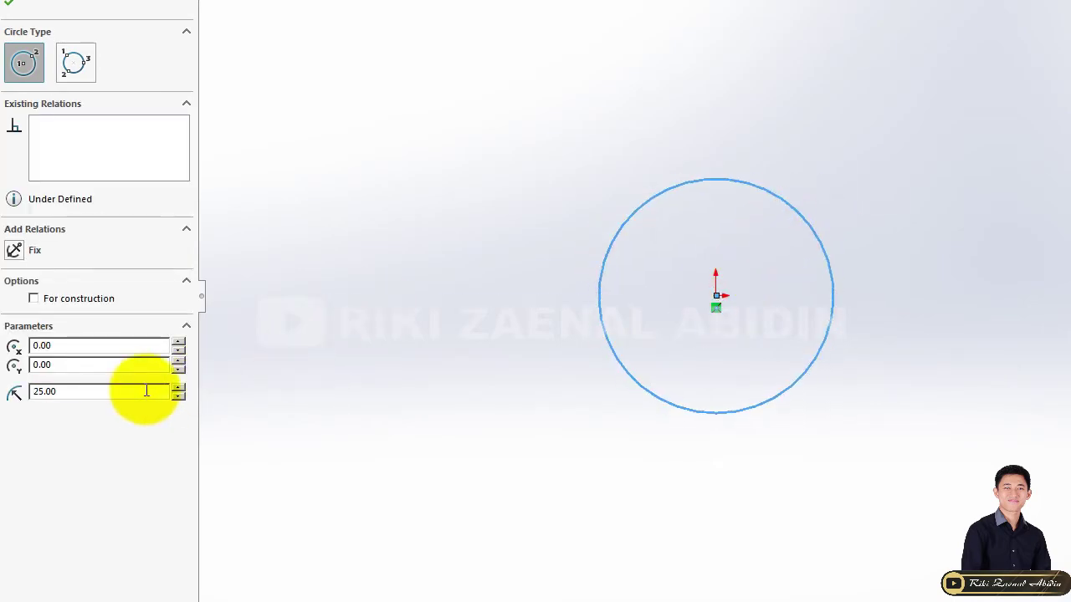
left_click(10, 131)
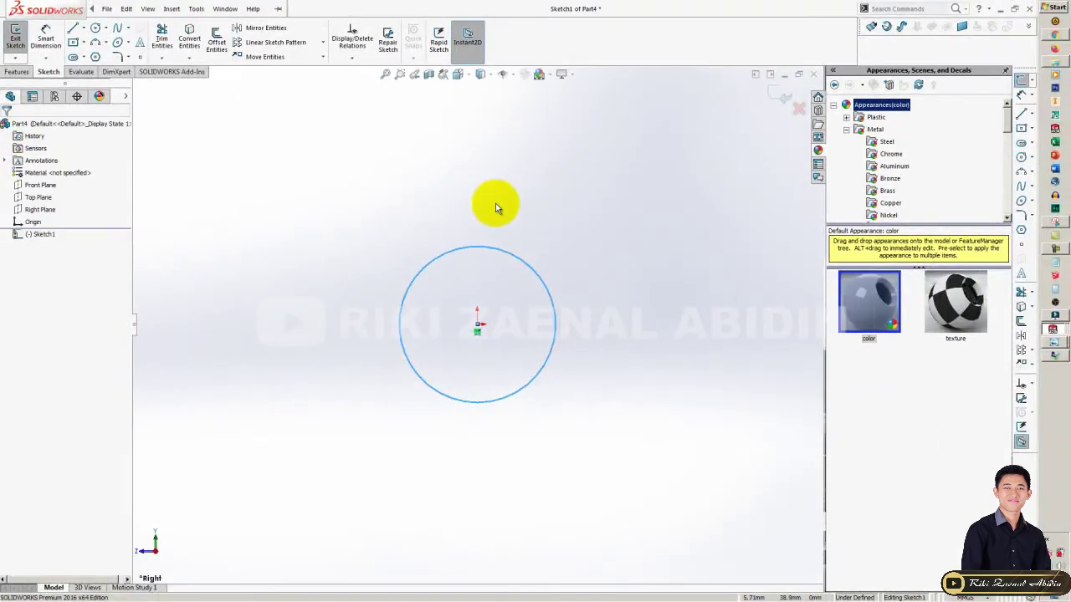
- Start extruding the circle with a 50 mm blind depth
left_click(15, 72)
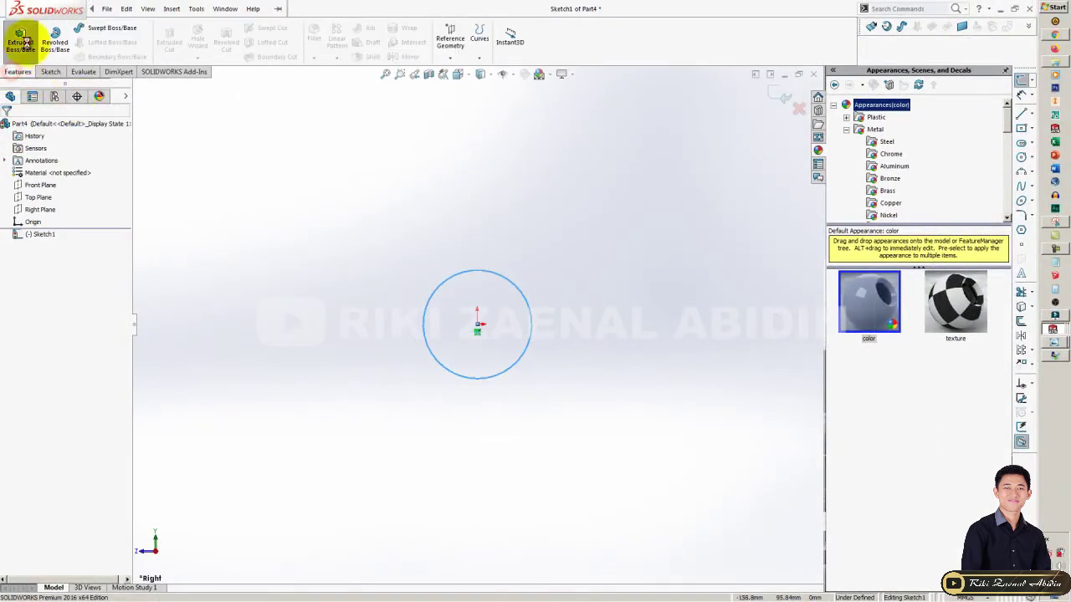
left_click(19, 40)
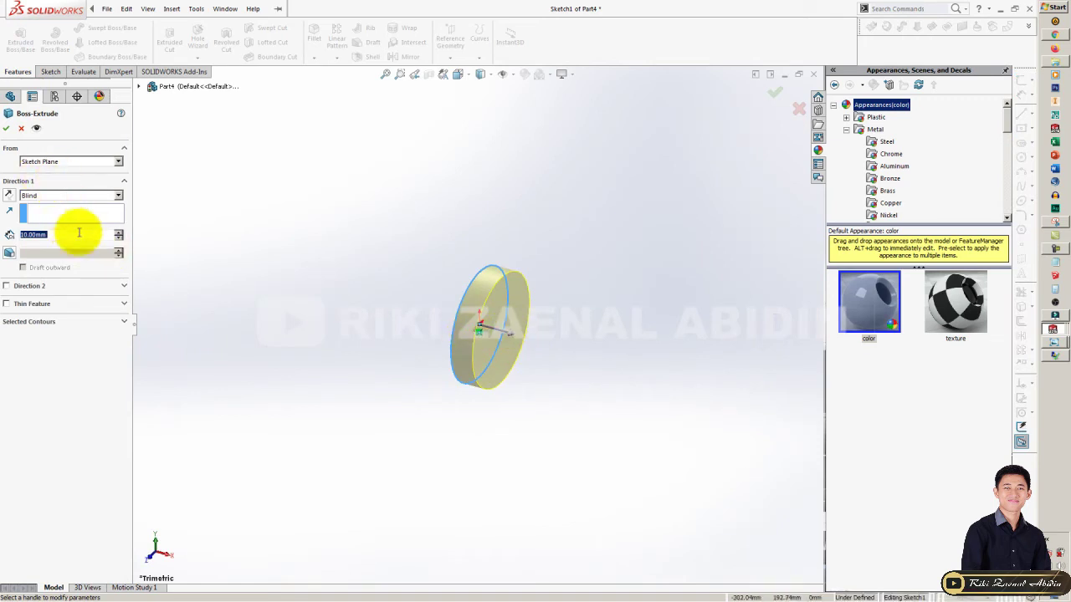
type("50")
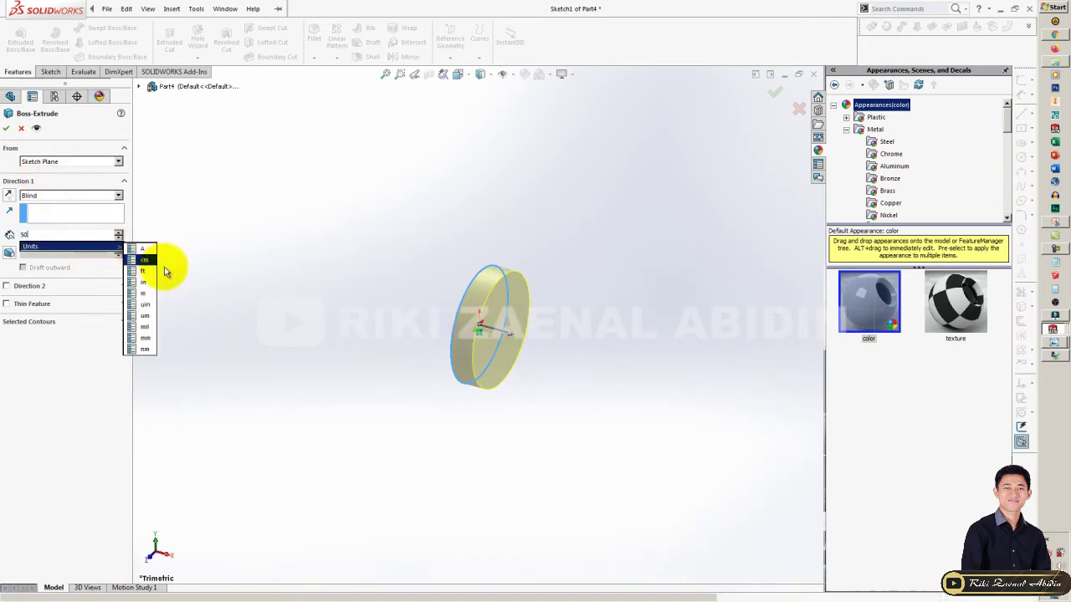
left_click(132, 249)
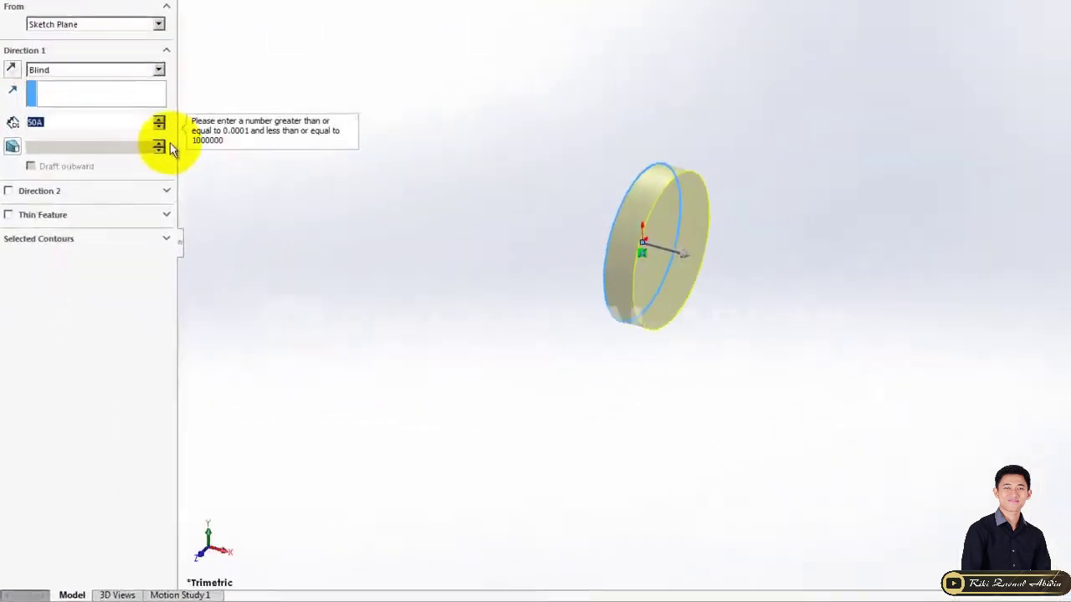
left_click(93, 66)
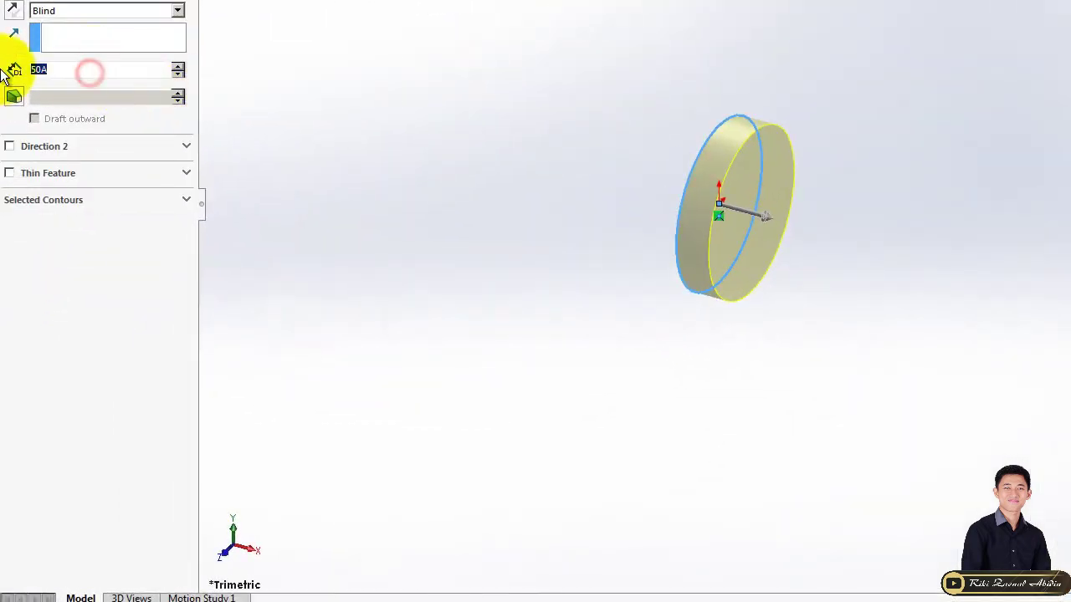
key("BackSpace")
key("Return")
- Change the extrusion depth to 200, then settle on 100 mm and accept
left_click(89, 72)
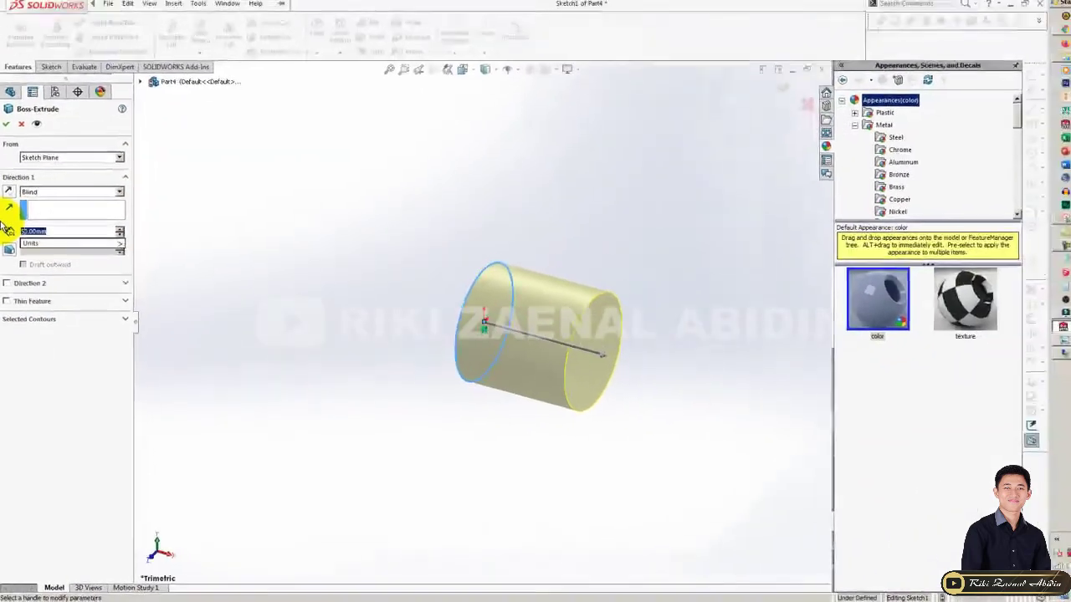
type("200")
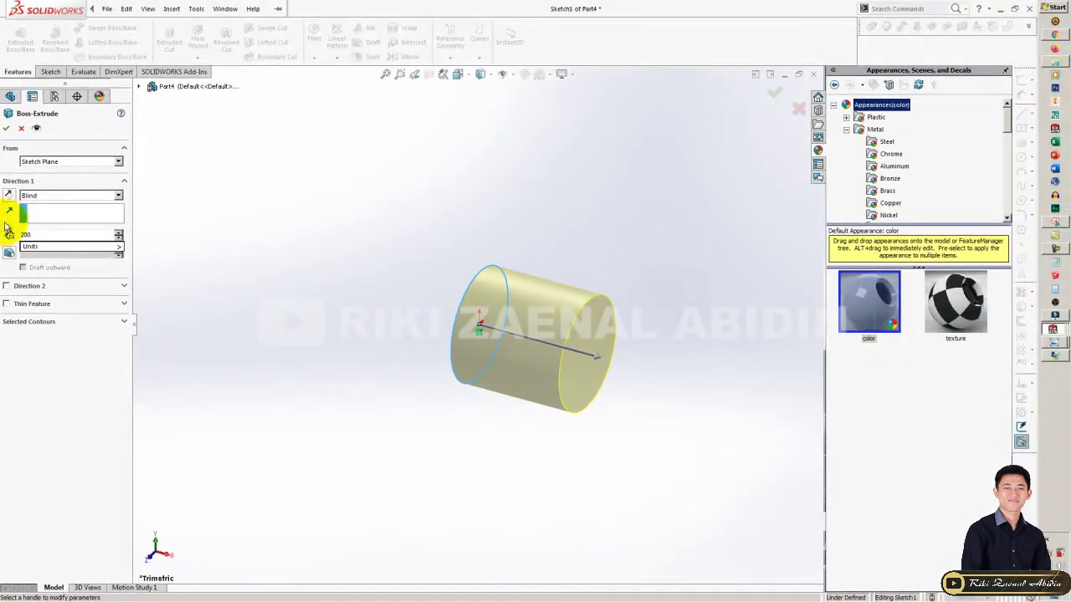
key("Return")
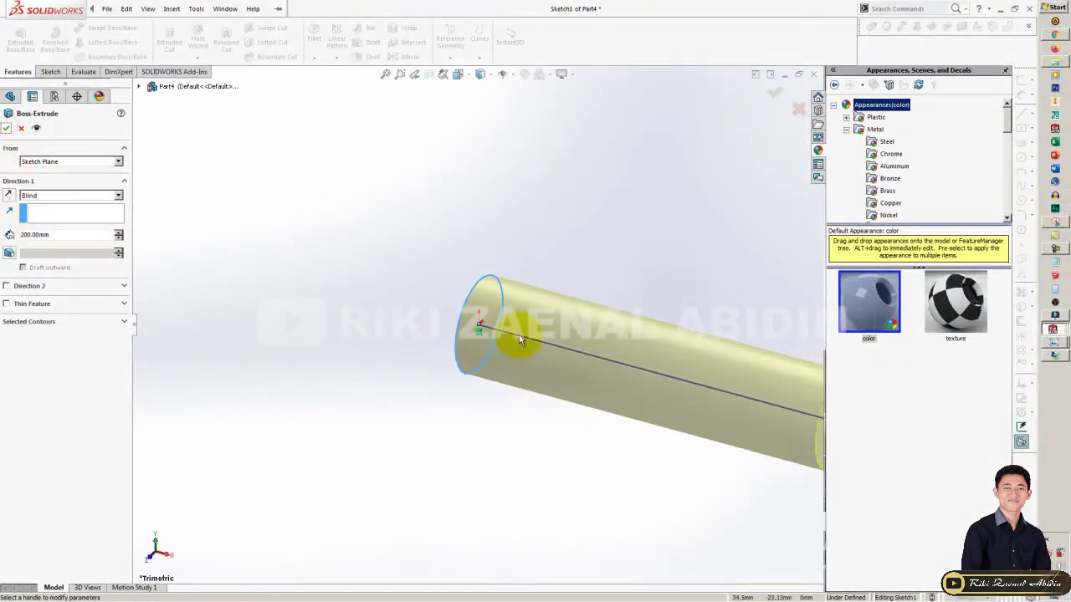
scroll(519, 335, "up", 3)
left_click(57, 234)
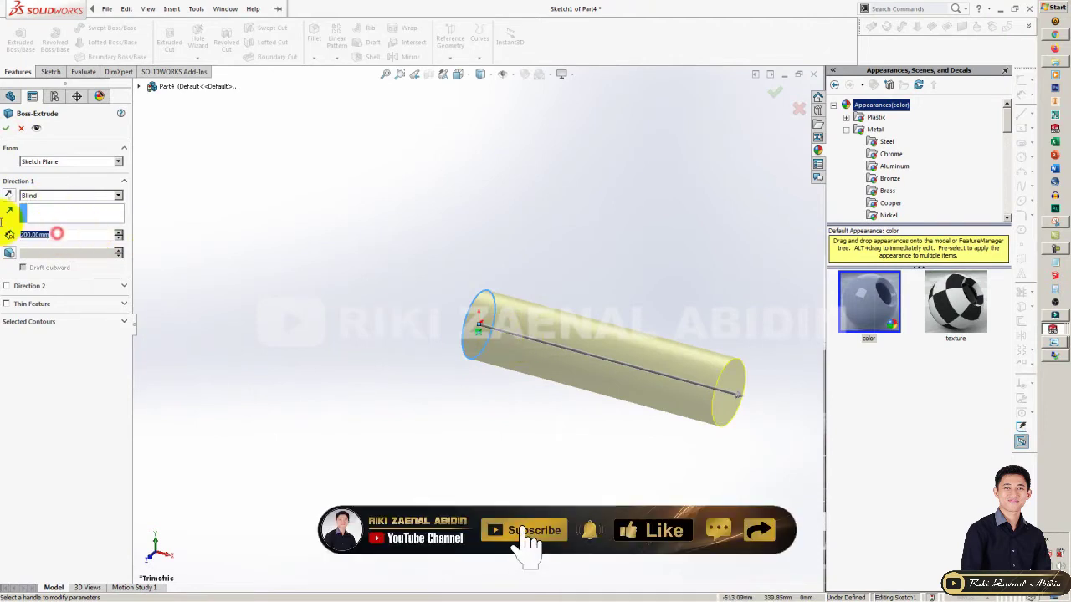
type("100")
key("Return")
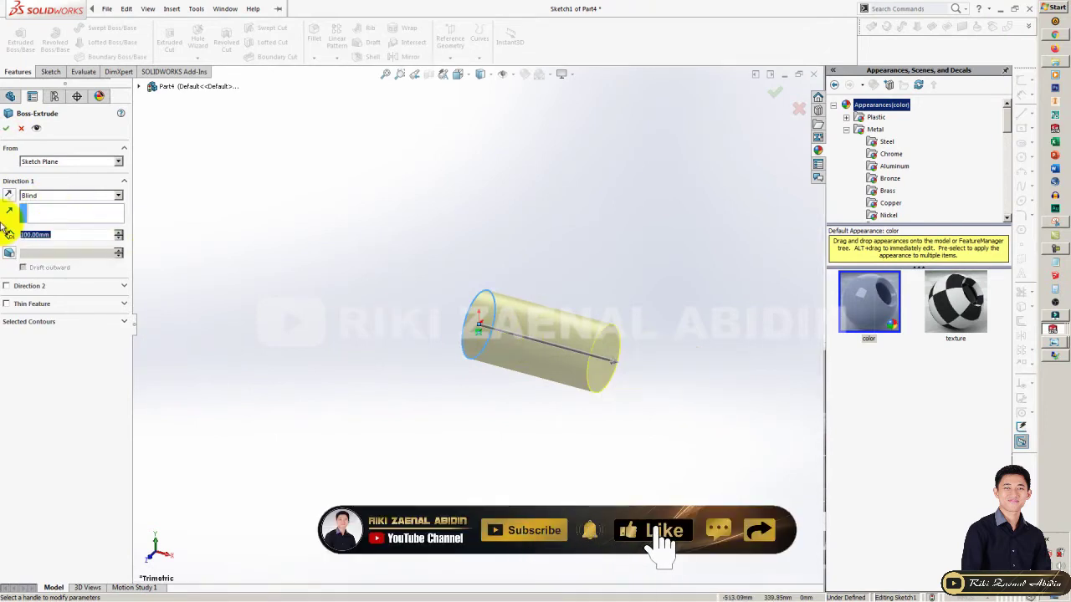
left_click(7, 128)
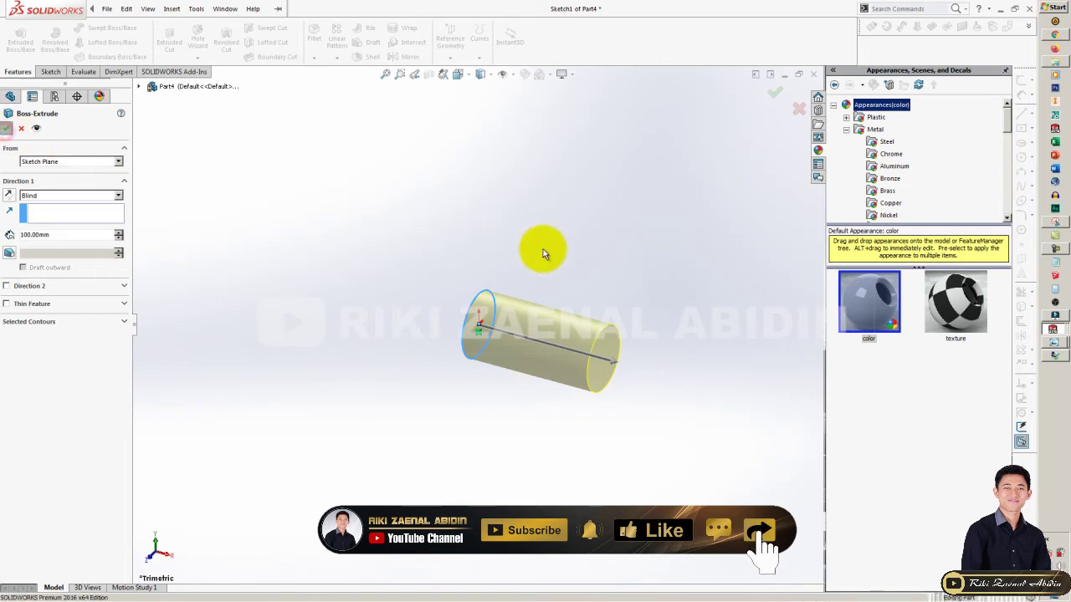
- Start the Helix and Spiral command, cancel it, and return to the sketching tools
scroll(544, 272, "down", 3)
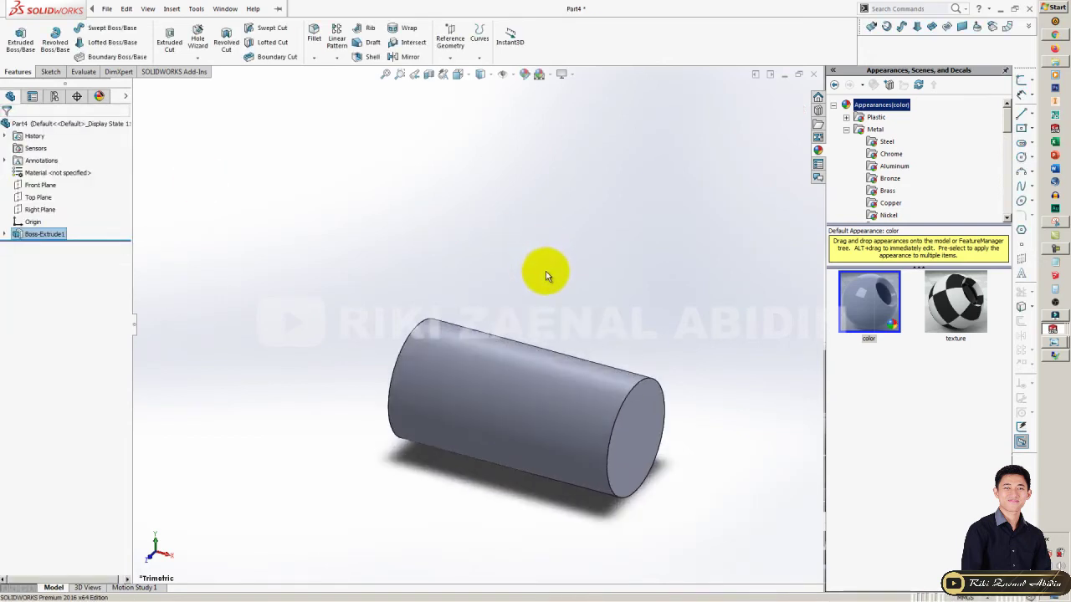
middle_click_drag(556, 313, 524, 228, "ctrl")
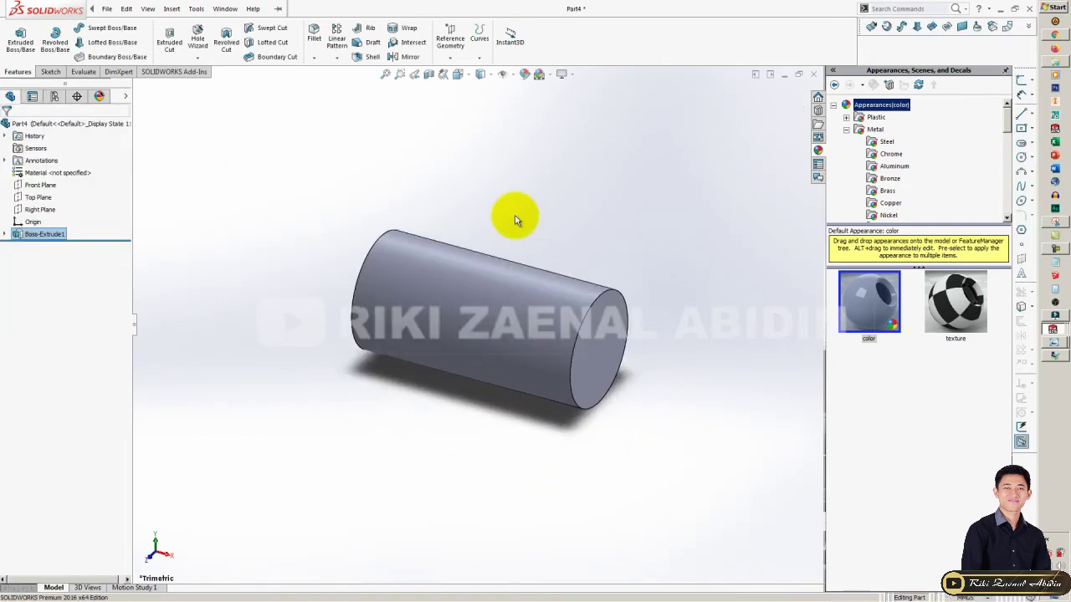
left_click(416, 158)
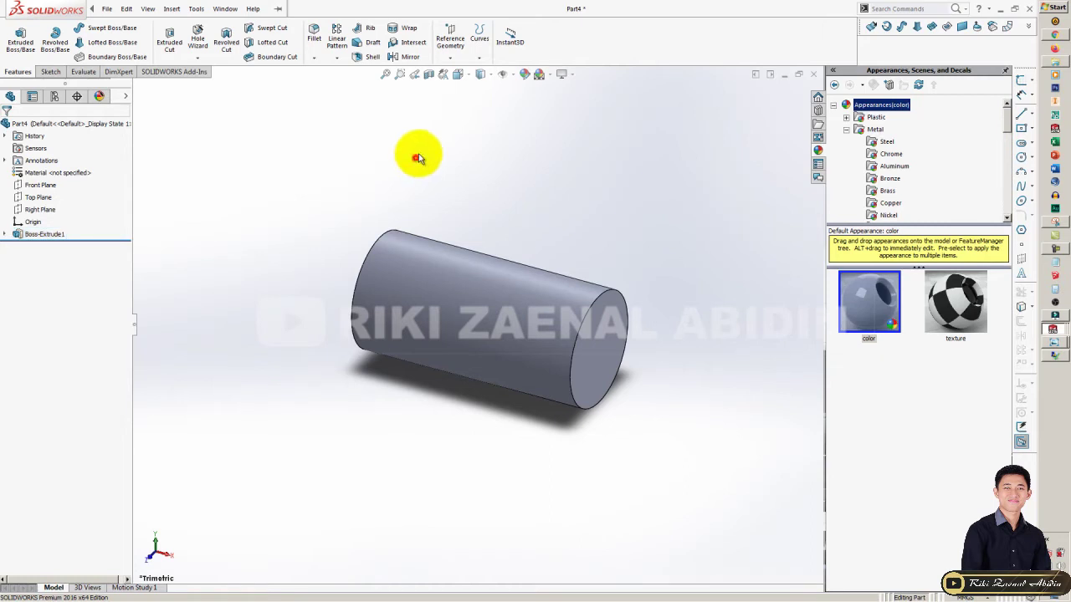
left_click(479, 64)
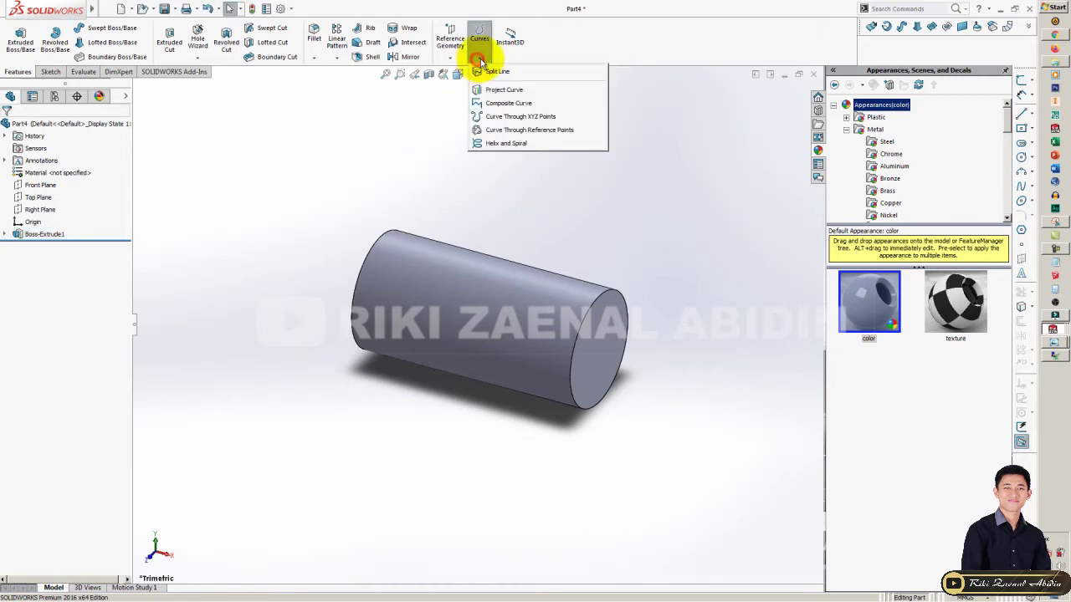
left_click(520, 144)
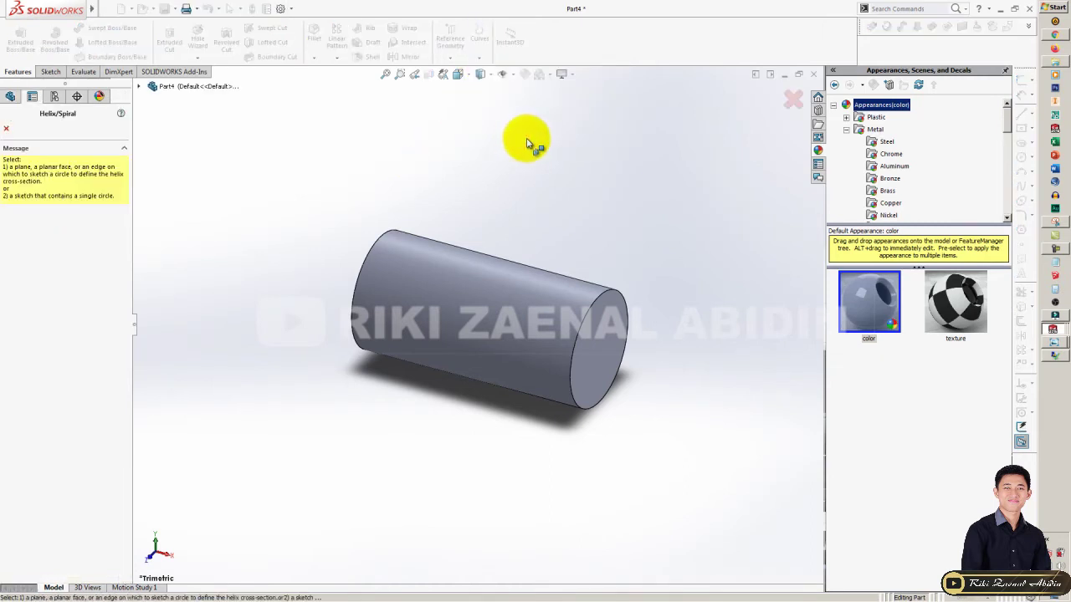
key("Escape")
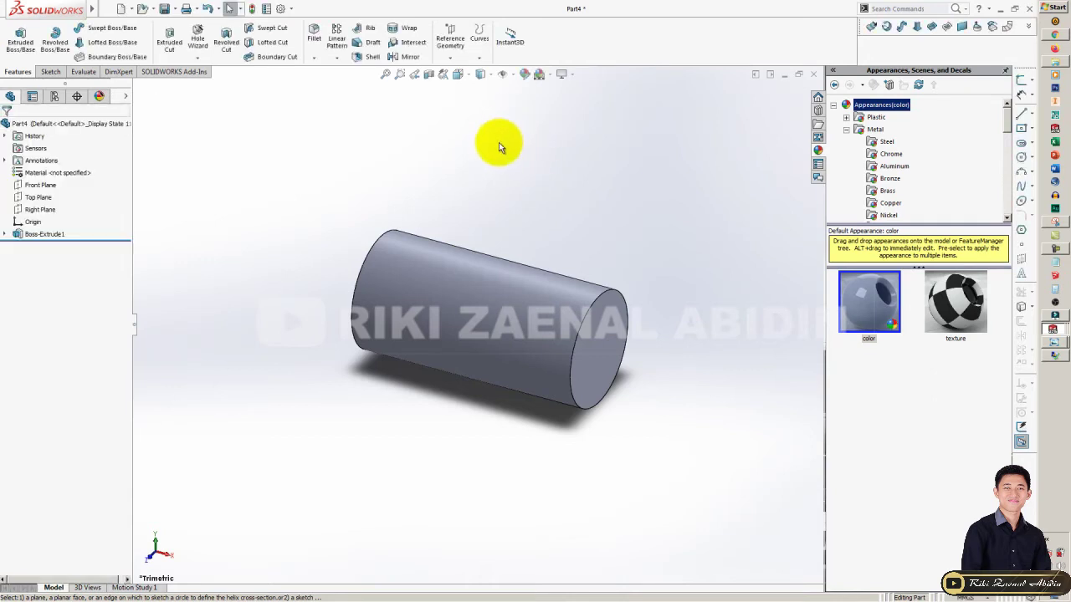
left_click(53, 74)
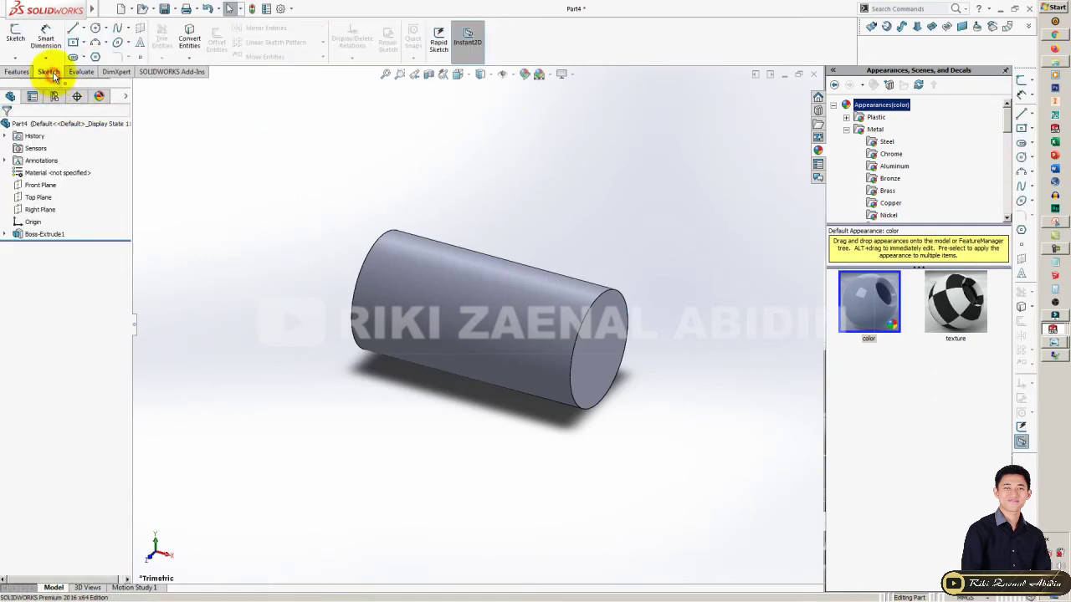
- Start a sketch on the Right Plane and convert the cylinder's end-face edge into a circle
left_click(55, 209)
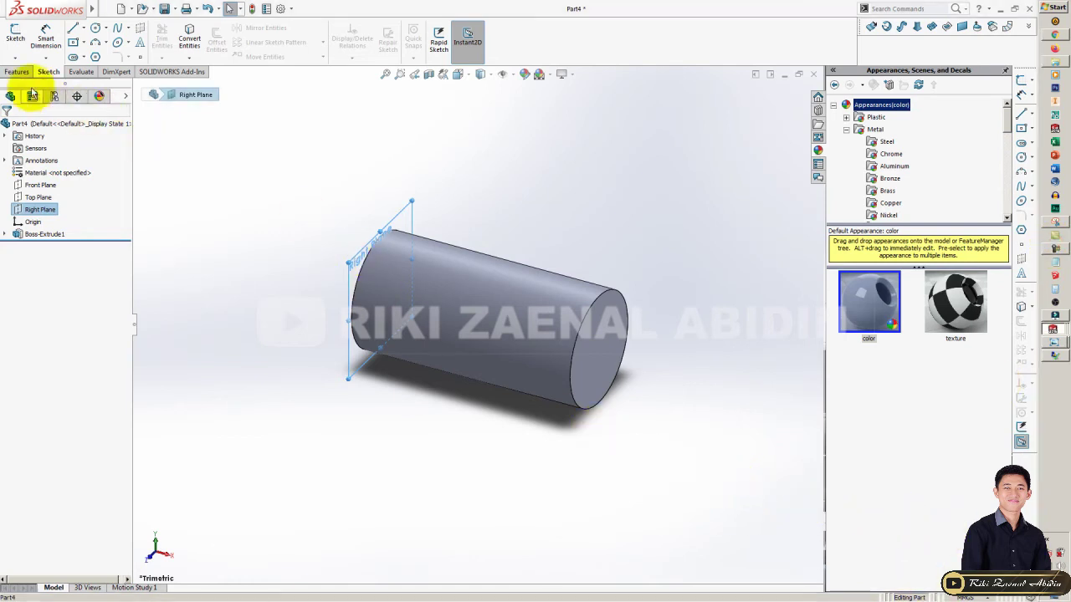
left_click(16, 35)
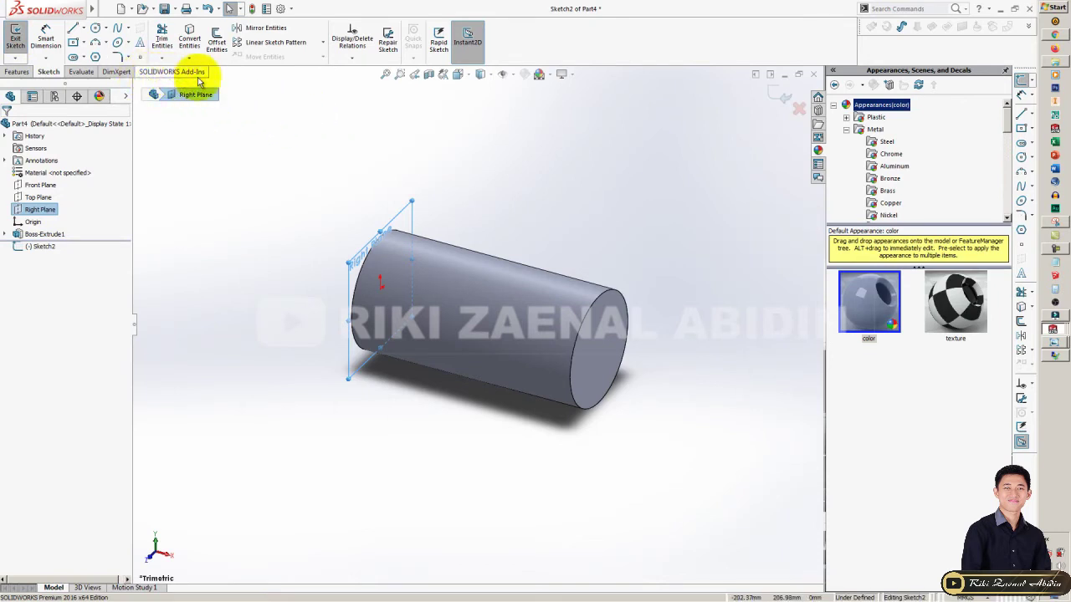
left_click(17, 71)
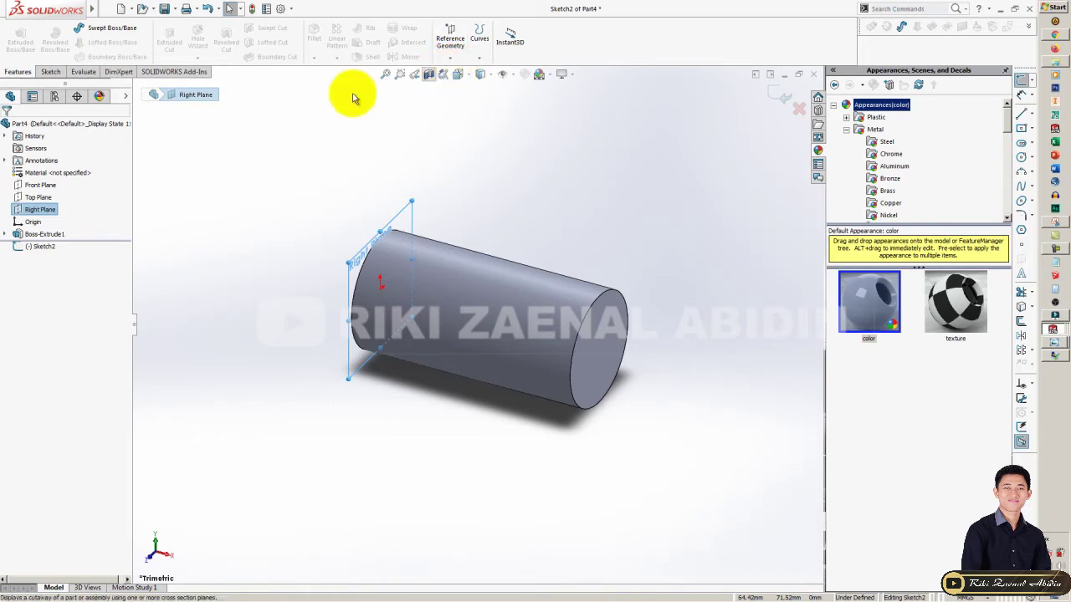
left_click(51, 72)
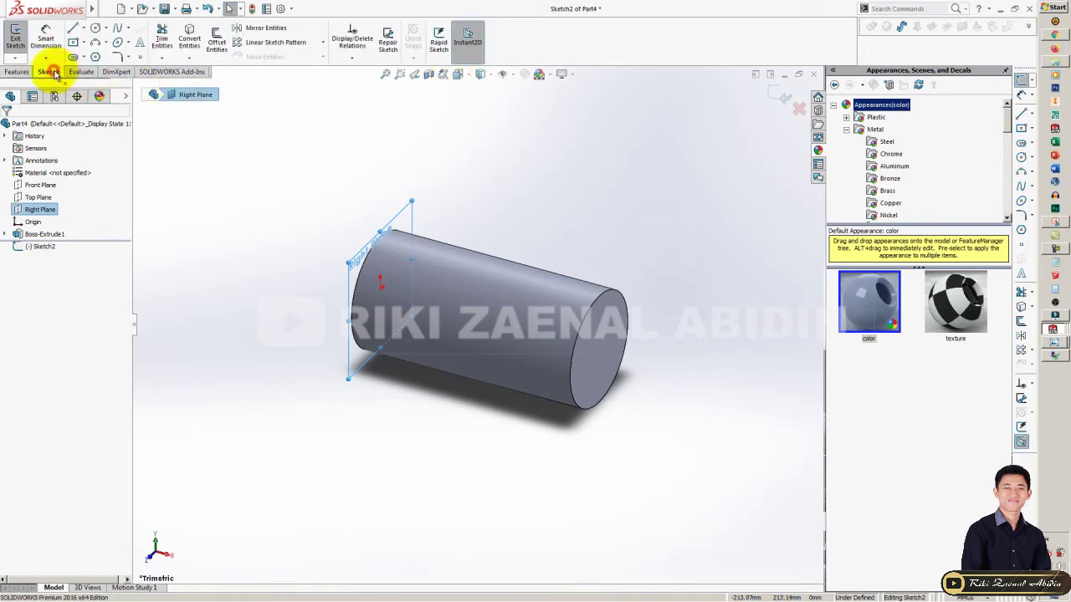
left_click(190, 39)
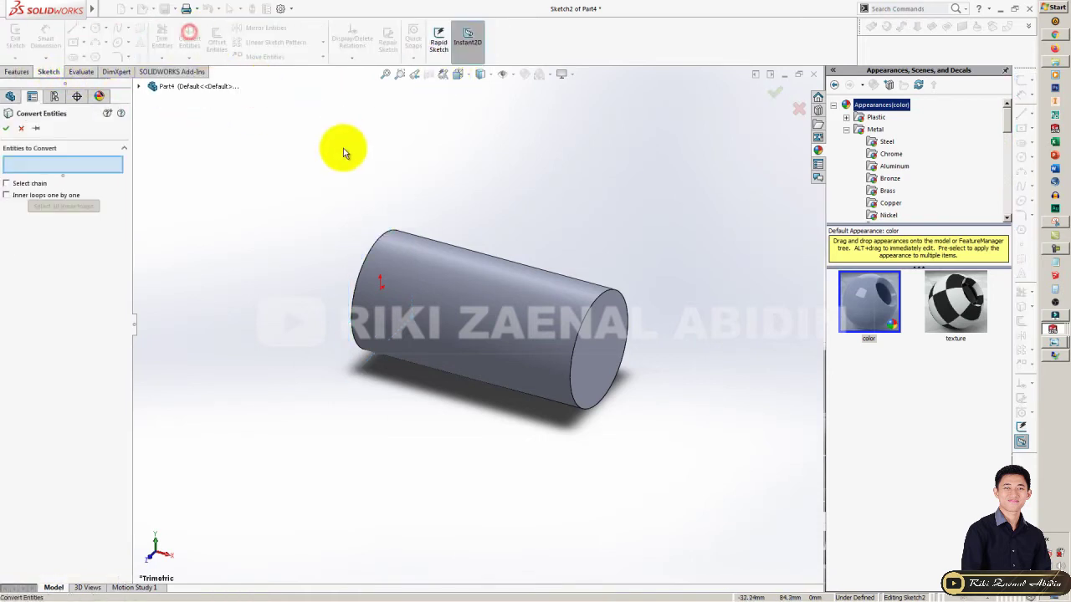
left_click(599, 337)
left_click(6, 129)
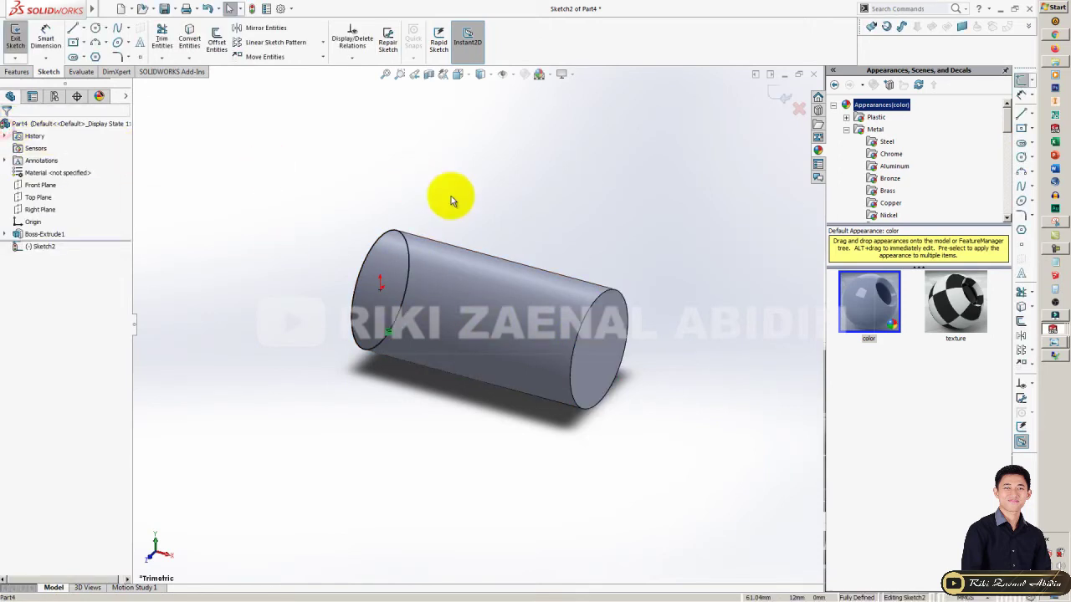
left_click(17, 71)
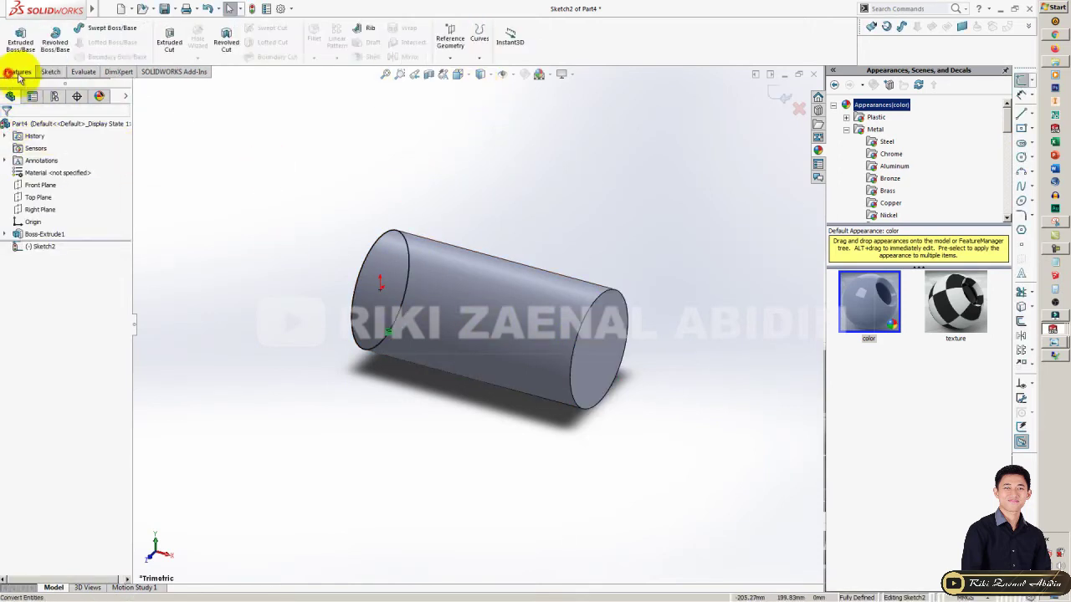
- Create a helix on the circle sketch, defined by height 100 mm and 6 revolutions
left_click(477, 56)
left_click(506, 103)
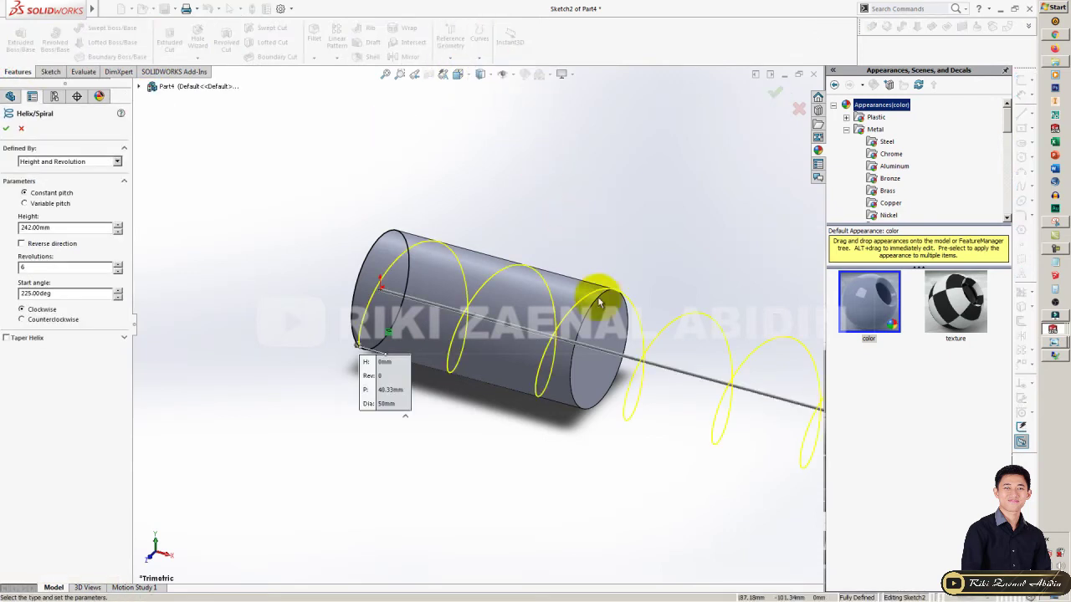
left_click(64, 227)
type("100")
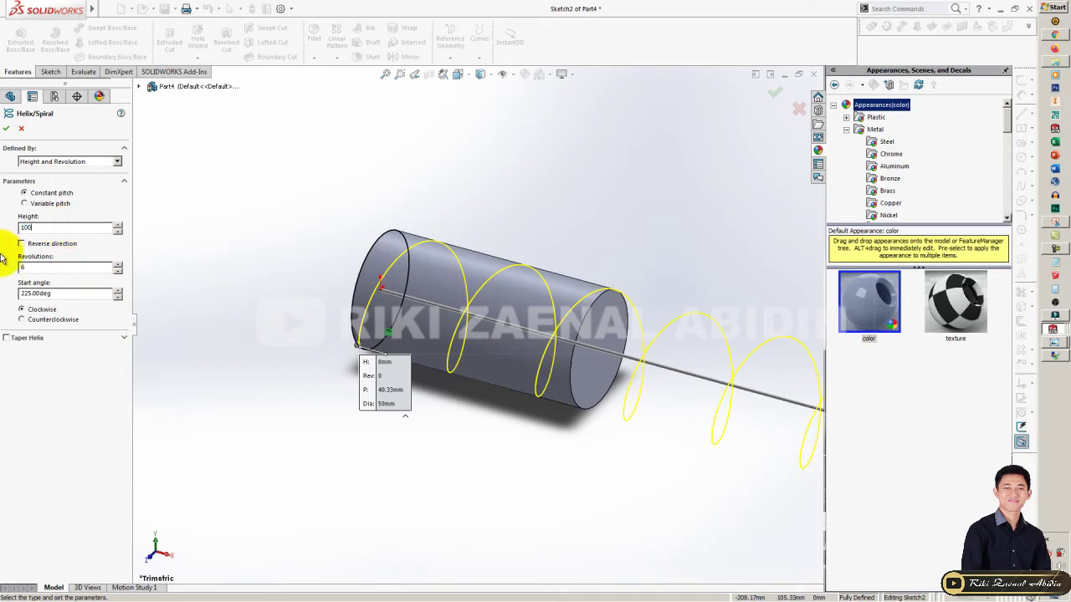
left_click(59, 162)
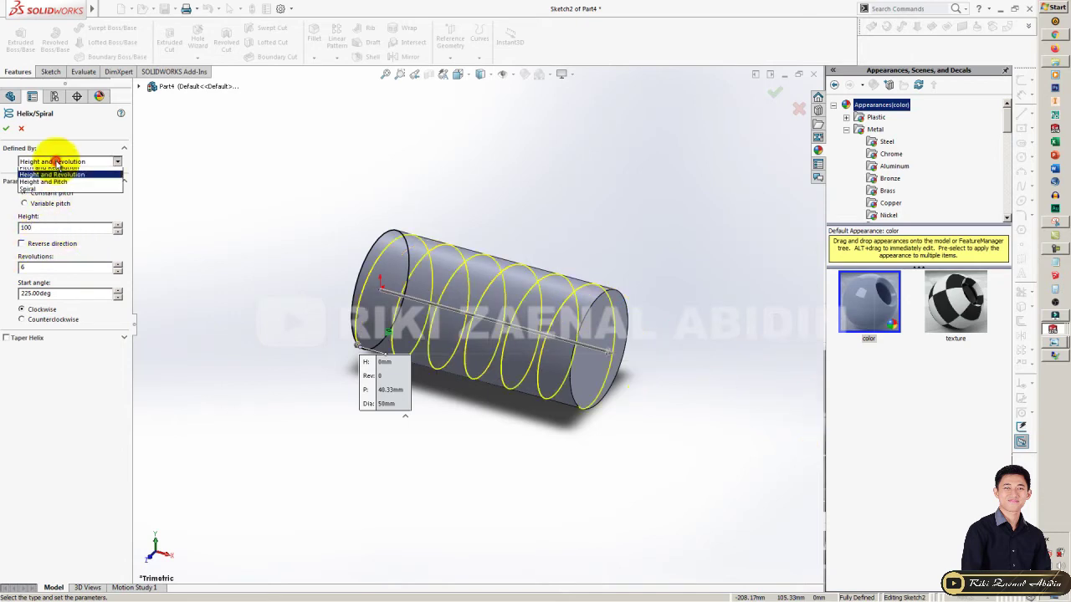
left_click(67, 178)
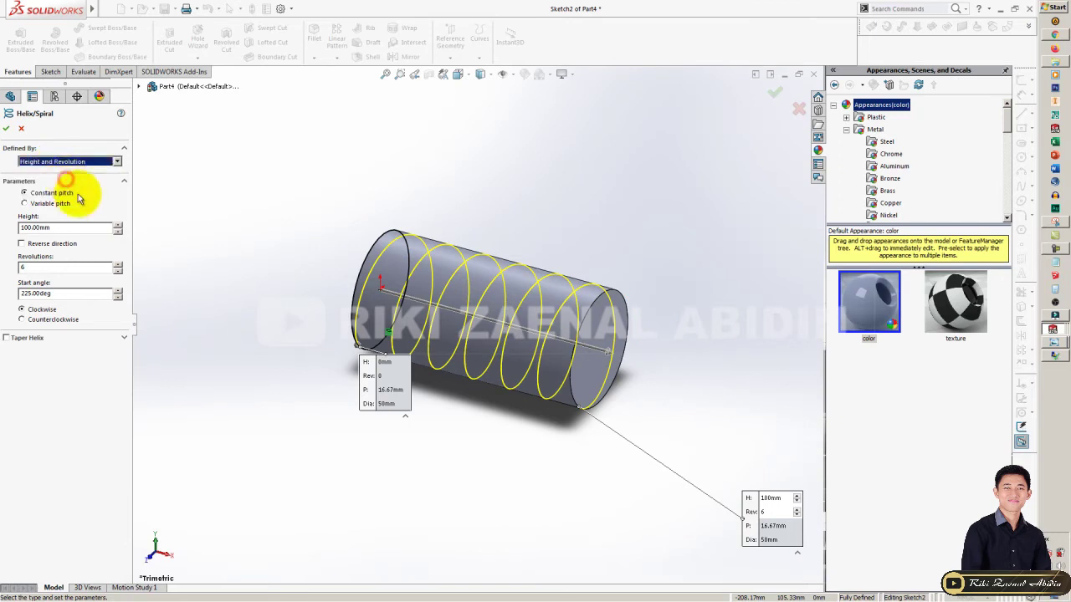
left_click(8, 129)
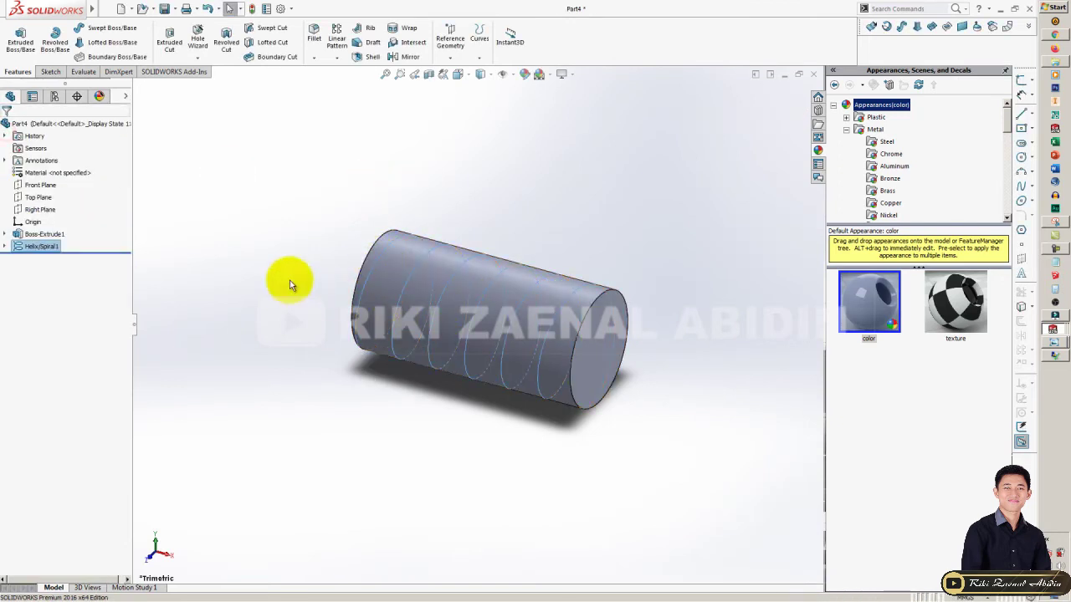
- Edit Helix/Spiral1, lowering its revolutions from 6 to 5 for a 20 mm pitch
right_click(51, 250)
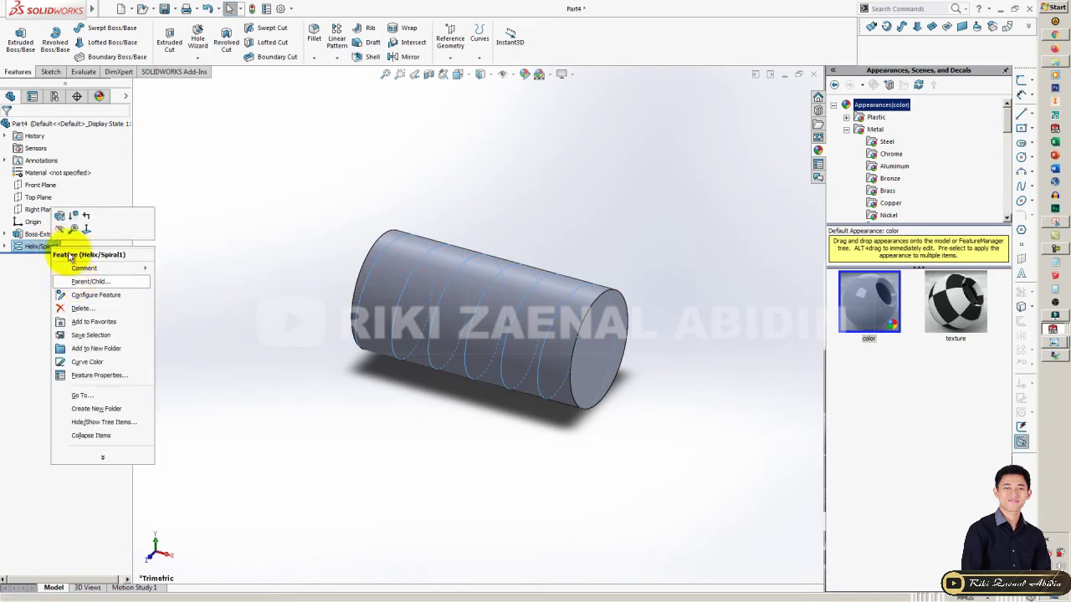
left_click(61, 216)
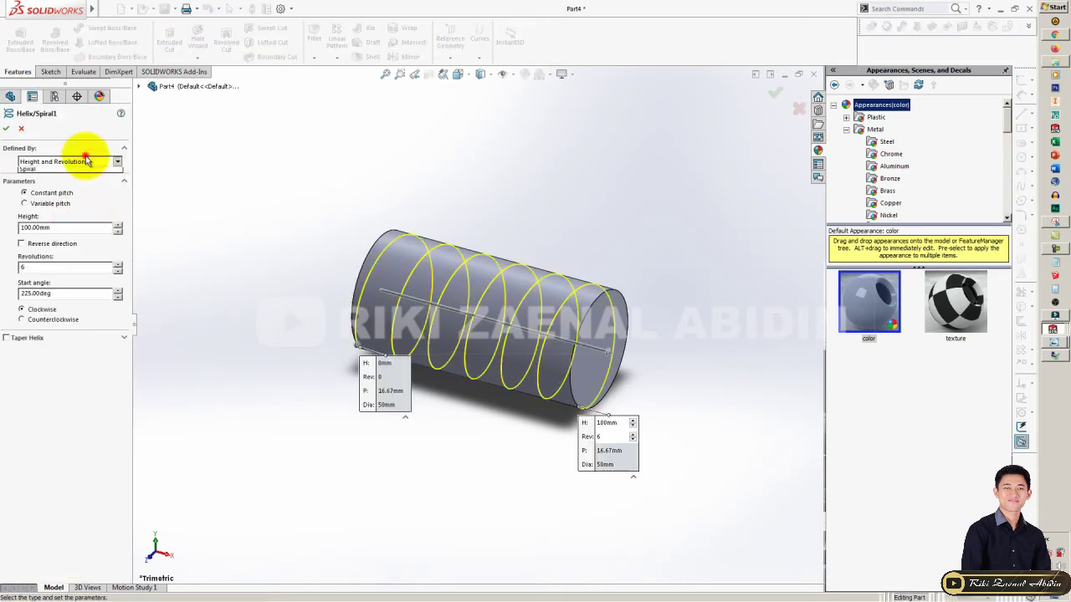
left_click(82, 161)
left_click(86, 179)
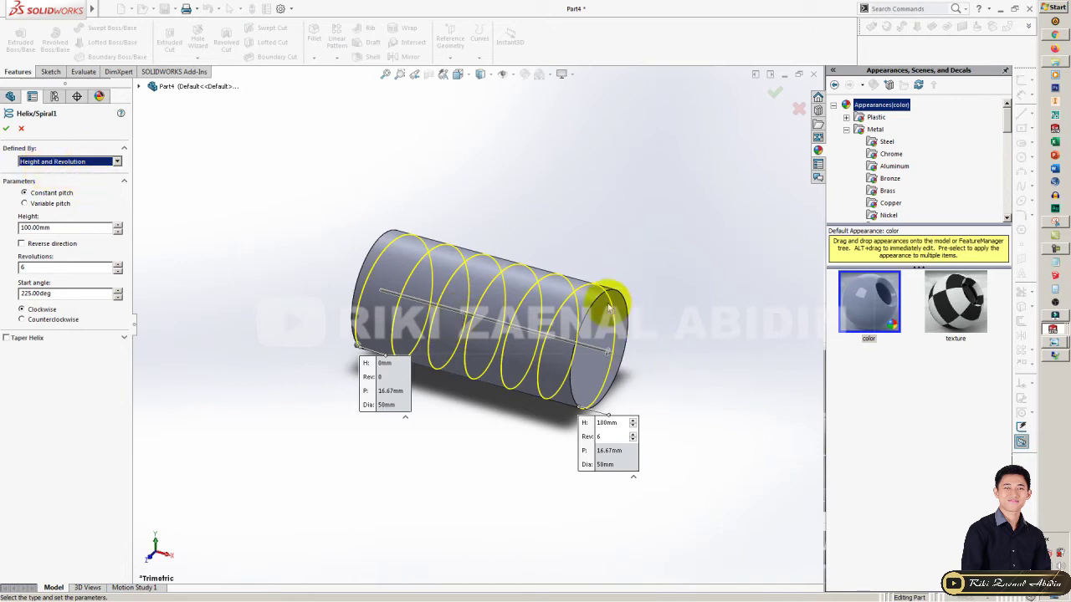
left_click(43, 264)
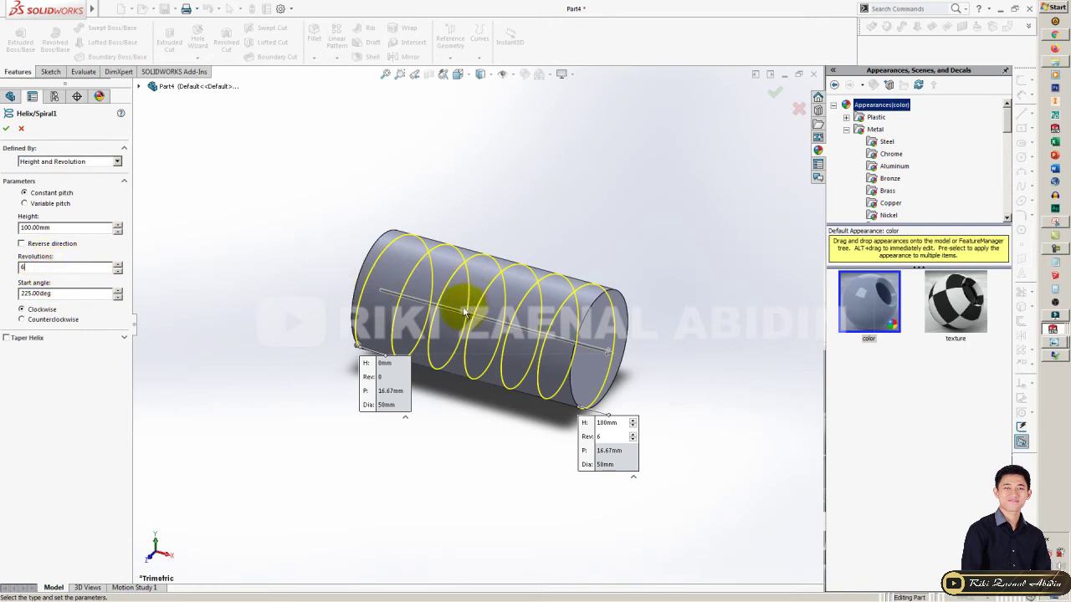
scroll(489, 308, "down", 1)
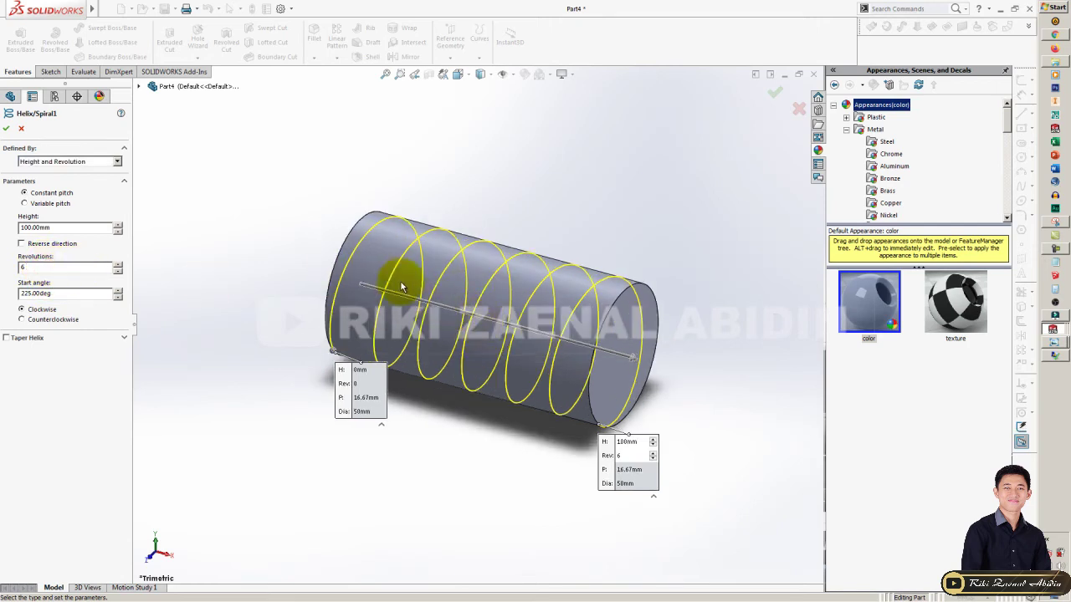
double_click(33, 266)
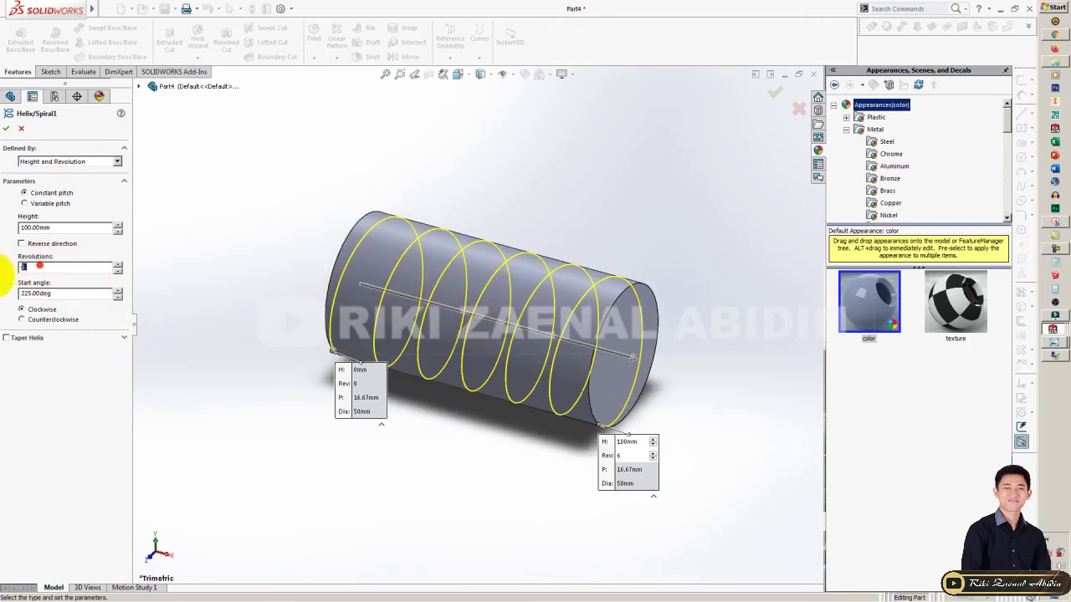
left_click(118, 272)
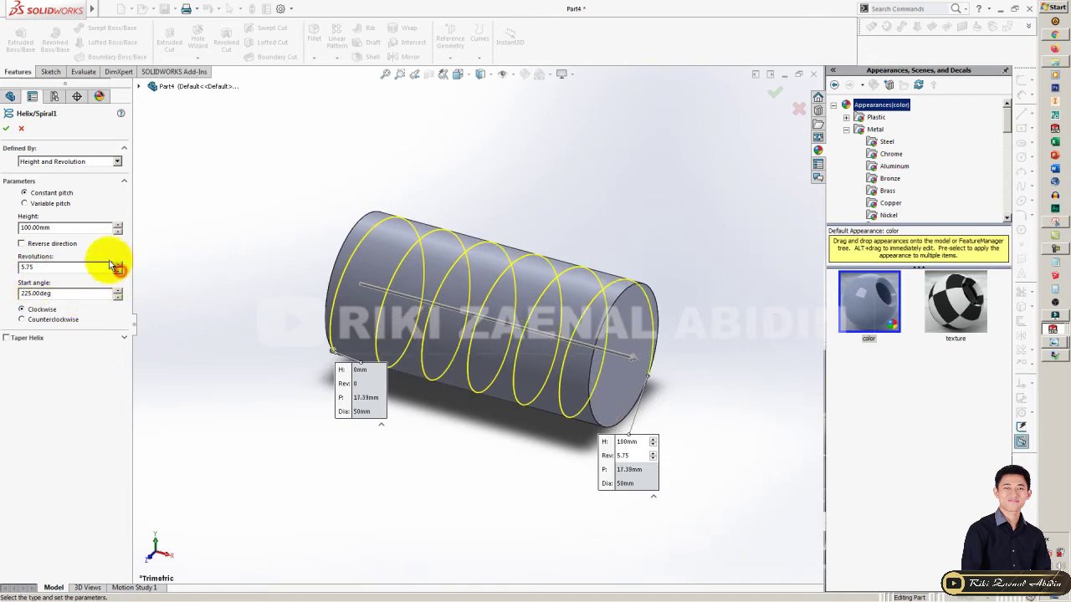
left_click(118, 272)
left_click(118, 272)
left_click(118, 272)
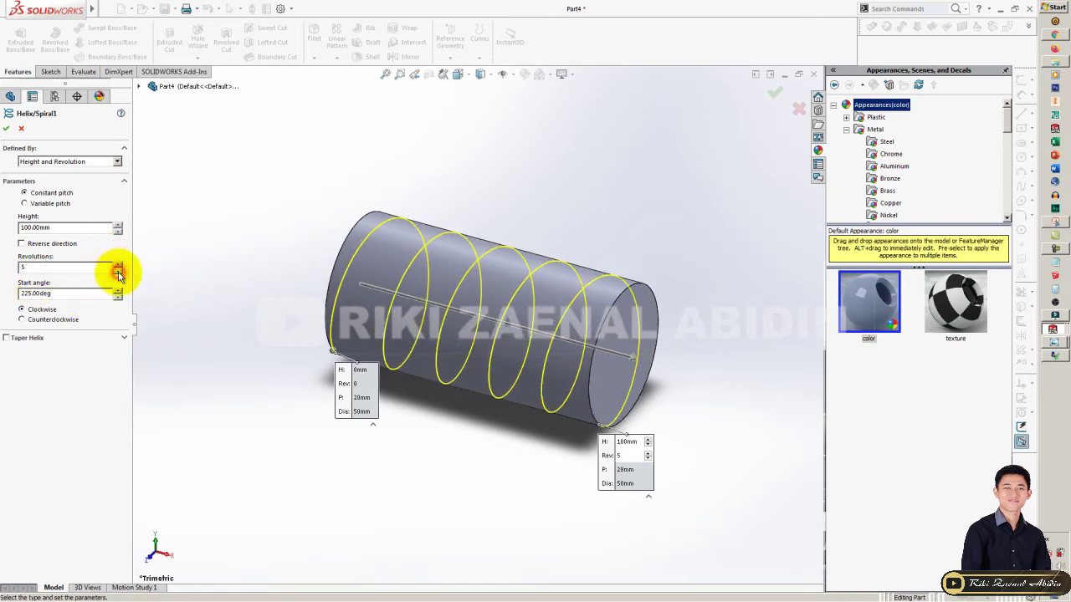
left_click(6, 128)
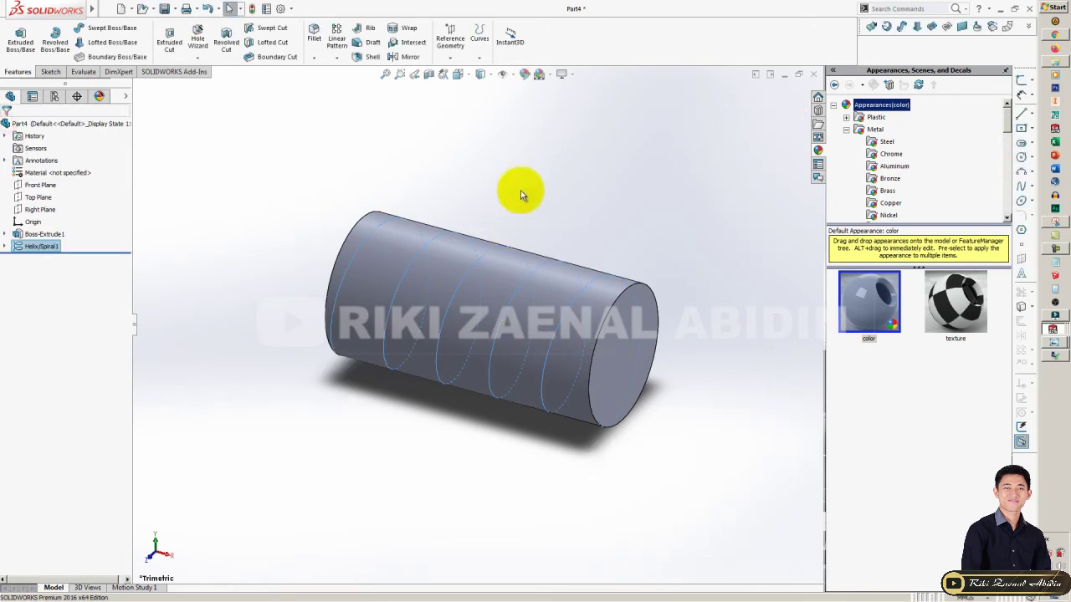
- Create Plane1 through the helix's lower endpoint, perpendicular to the helix curve
mouse_move(510, 258)
middle_mouse_down()
mouse_move(455, 101)
mouse_move(509, 125)
mouse_move(452, 74)
middle_mouse_up()
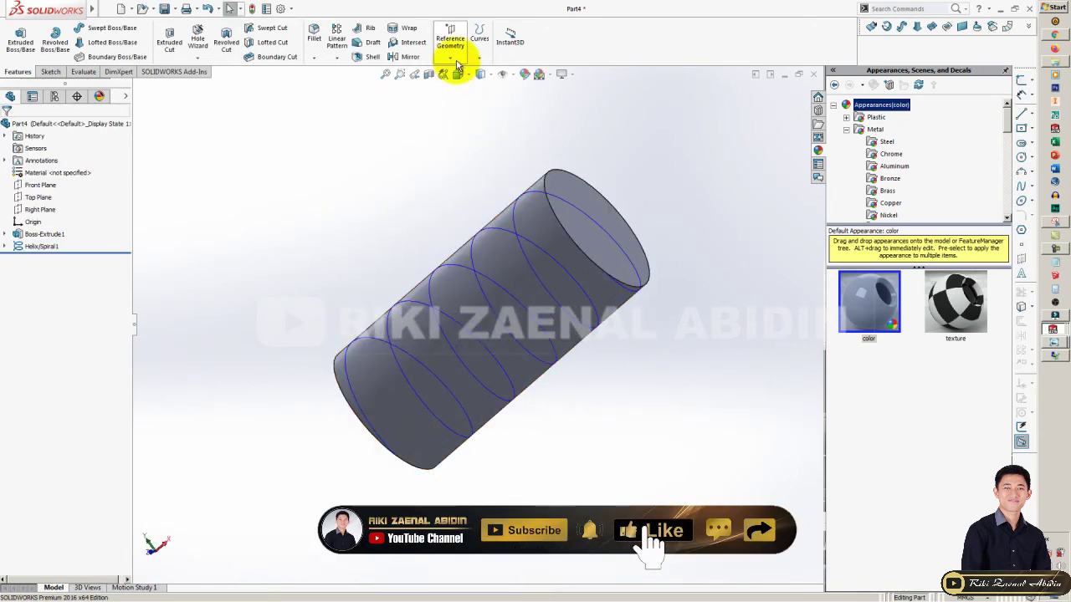
left_click(450, 57)
left_click(472, 79)
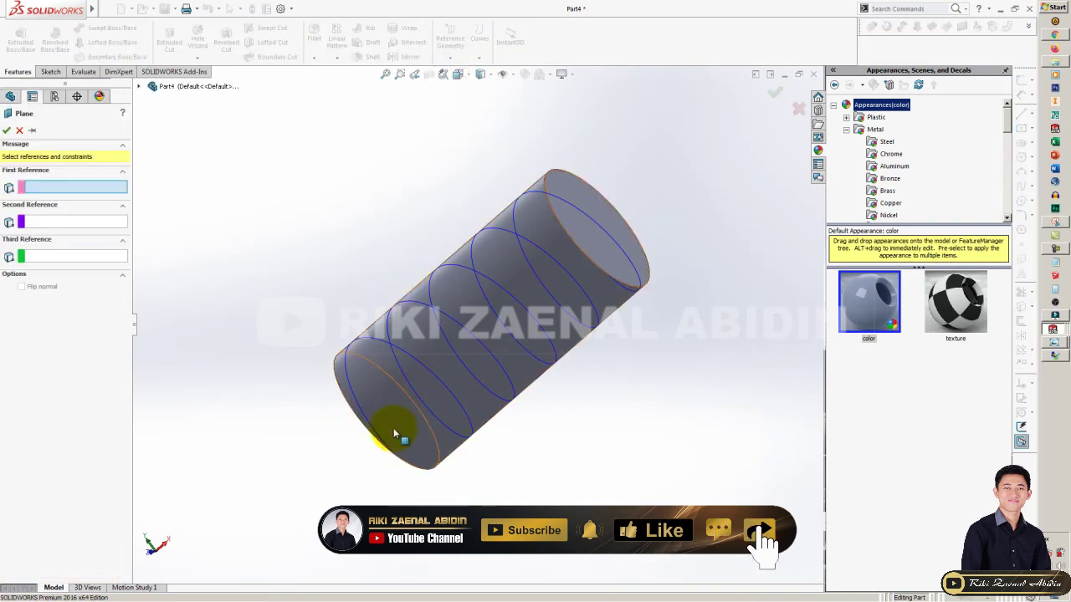
scroll(394, 448, "down", 2)
scroll(373, 439, "down", 2)
scroll(379, 443, "down", 1)
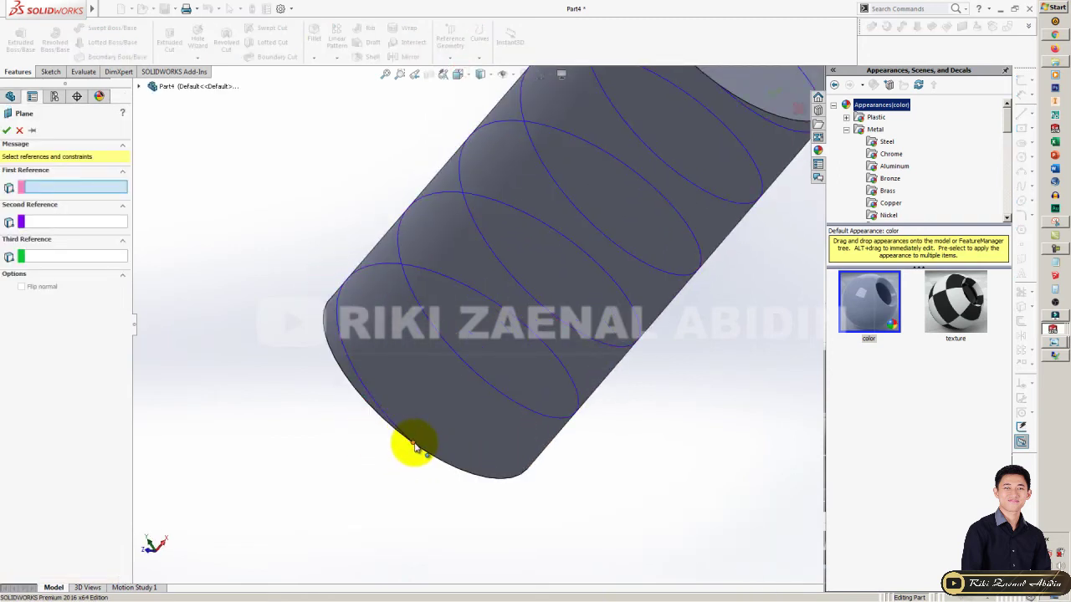
left_click(407, 442)
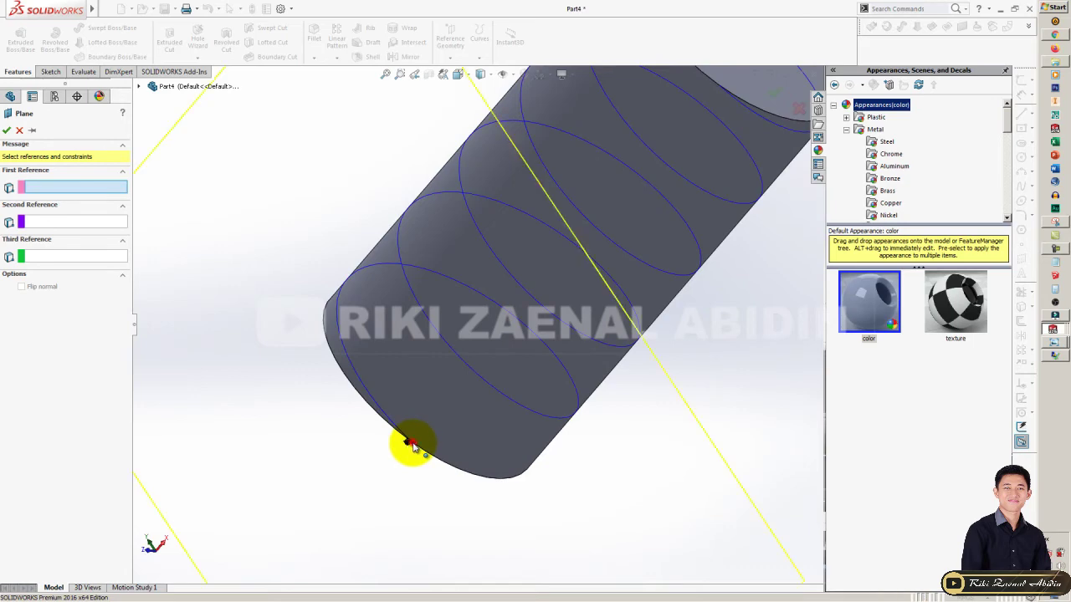
left_click(381, 411)
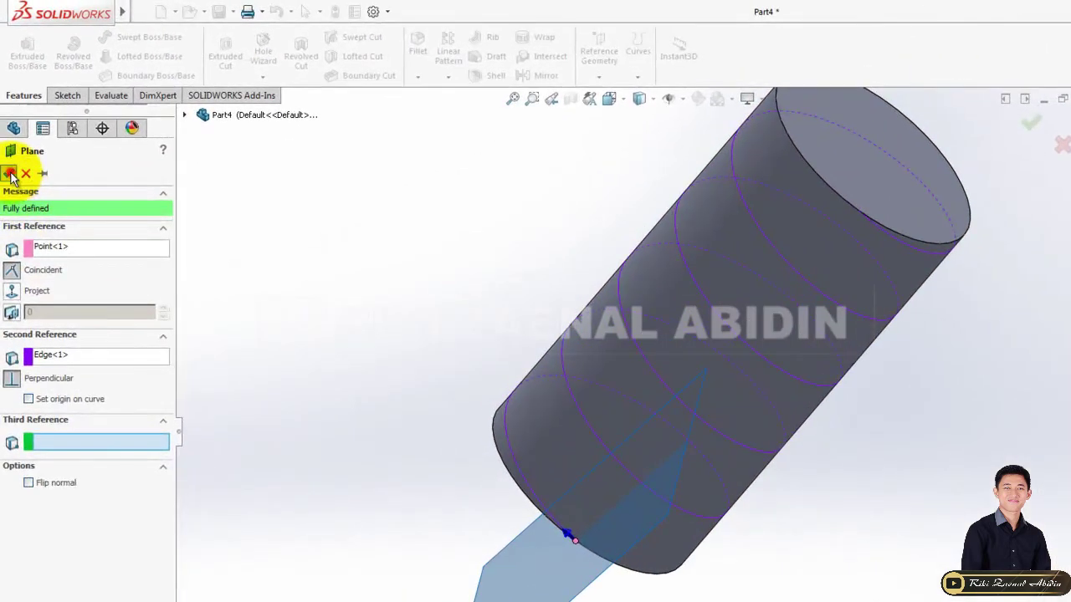
left_click(9, 171)
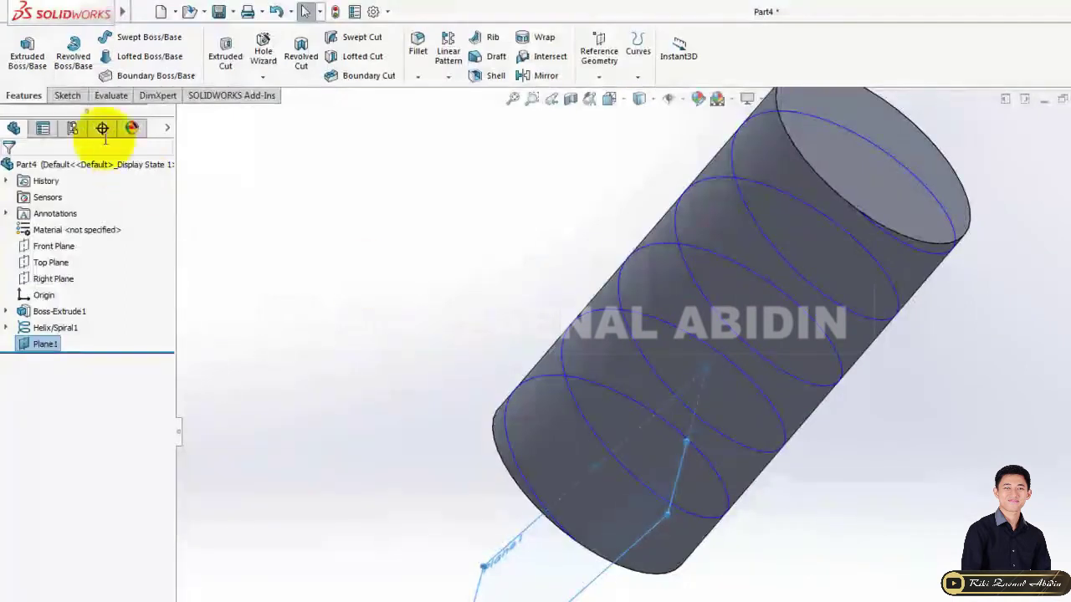
- On Plane1, draw a radius-5 circle centred at the helix's lower endpoint
left_click(73, 99)
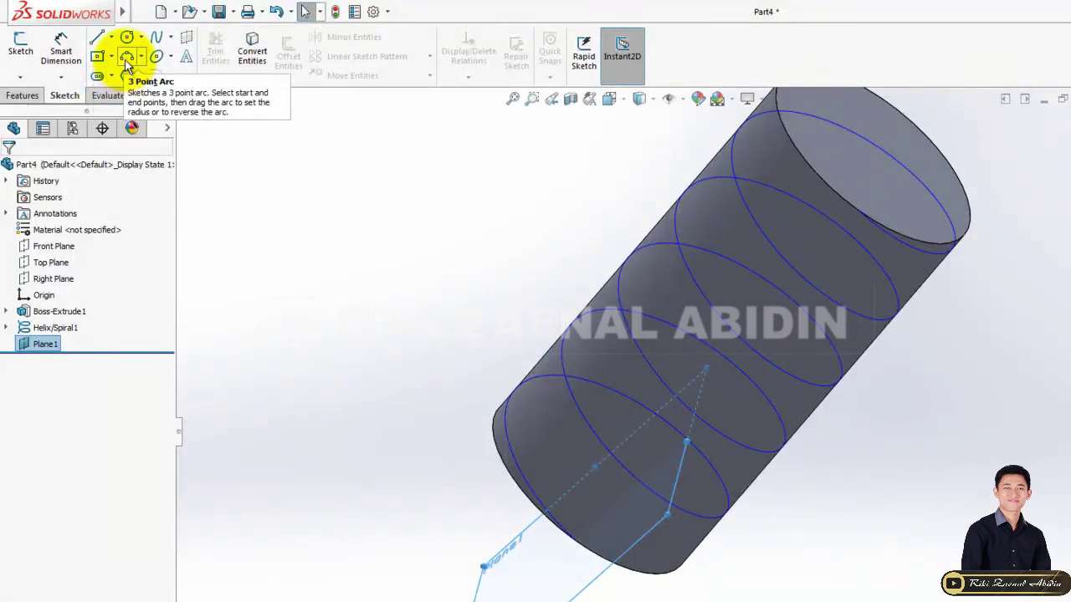
left_click(126, 36)
mouse_move(595, 569)
middle_mouse_down()
mouse_move(476, 485)
mouse_move(602, 579)
middle_mouse_up()
left_click(609, 555)
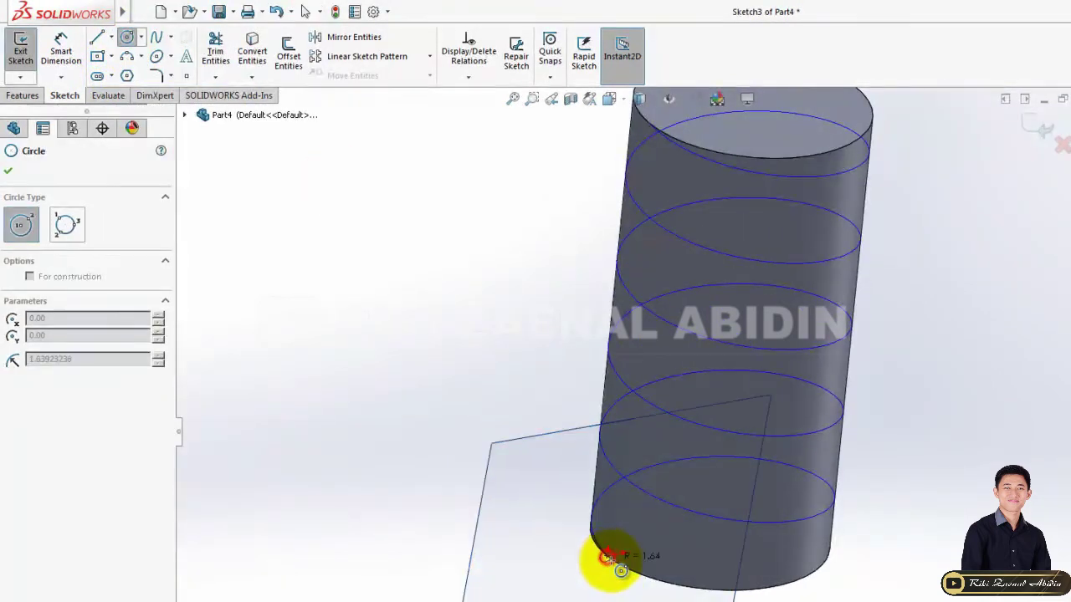
left_click(609, 558)
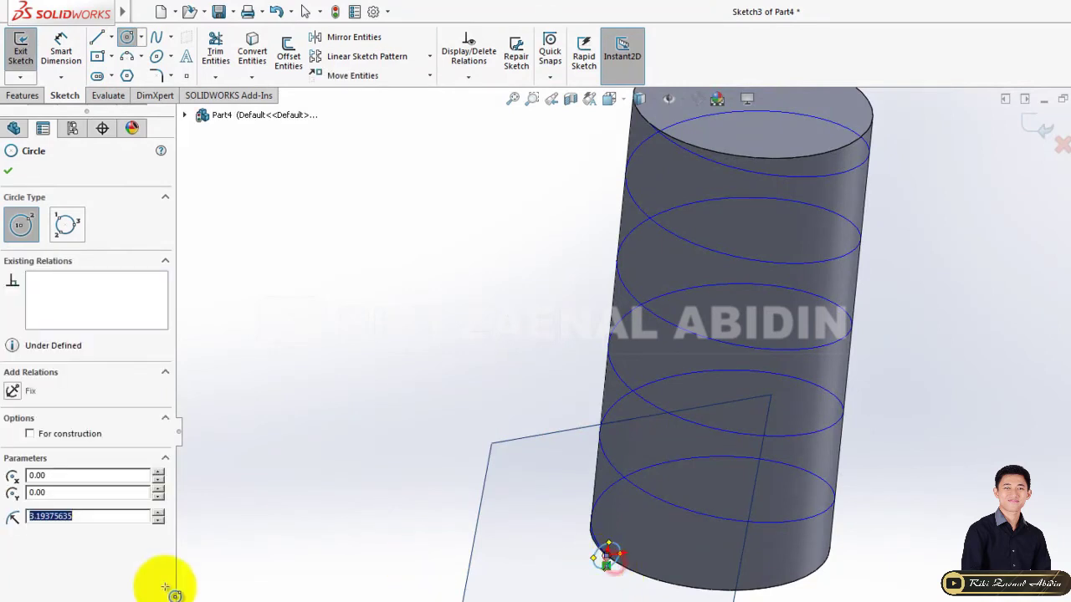
left_click(98, 512)
type("5")
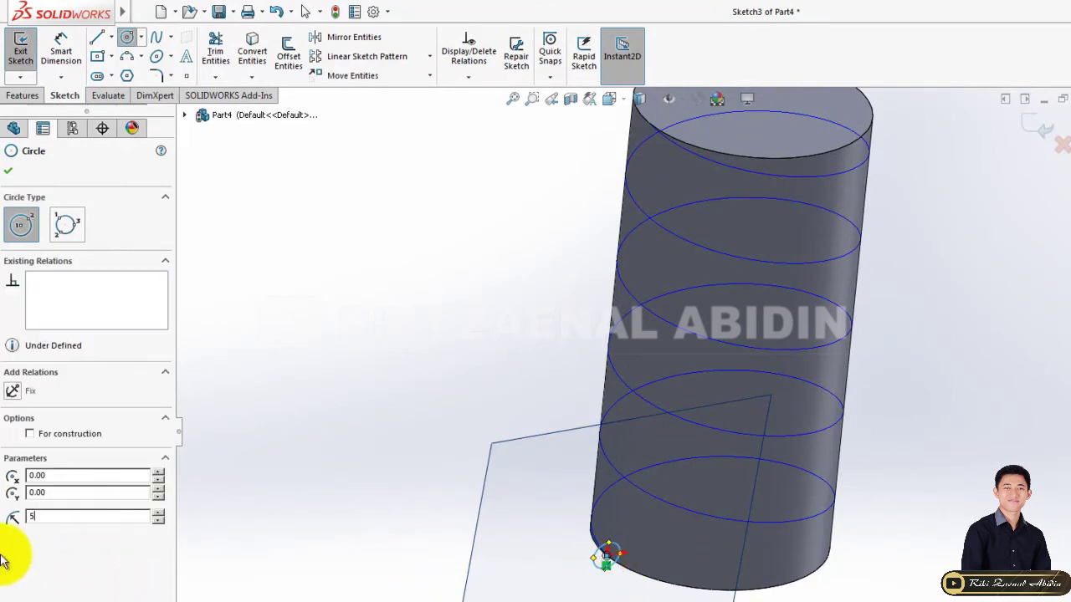
key("Return")
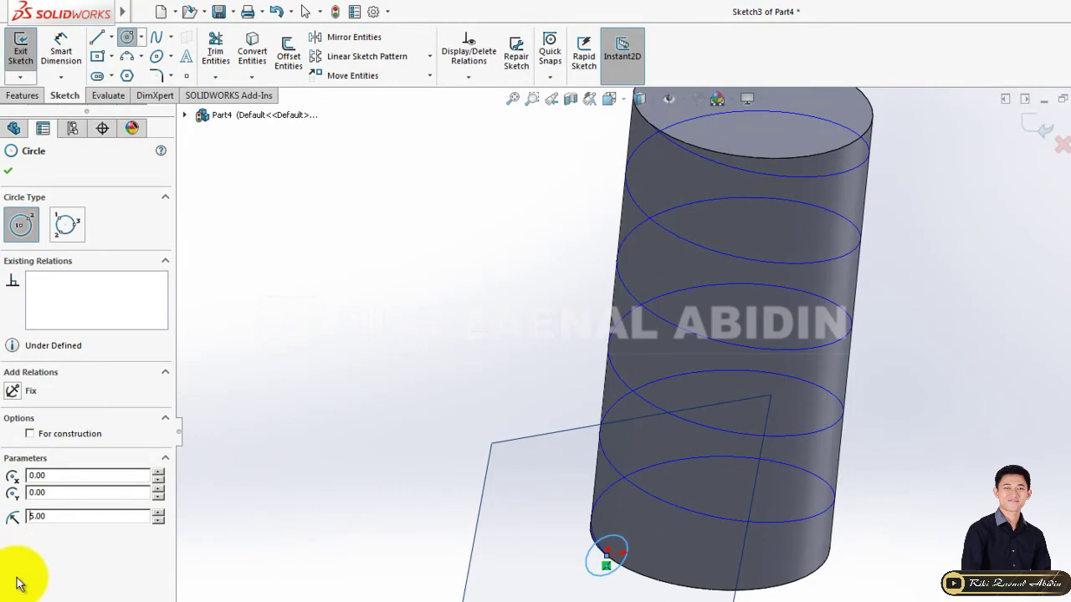
left_click(60, 516)
type("4")
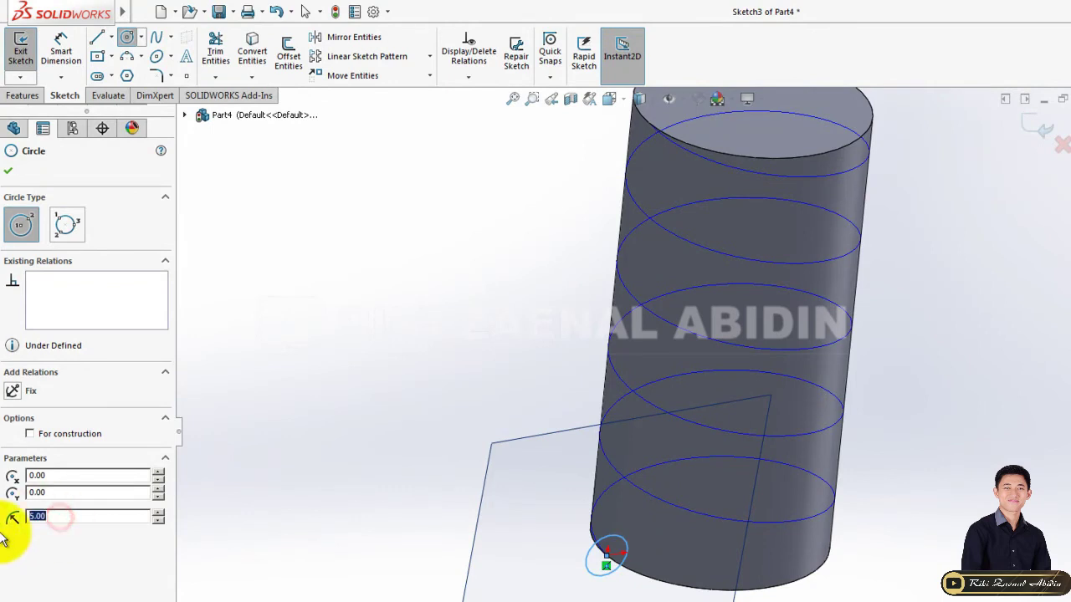
left_click(8, 170)
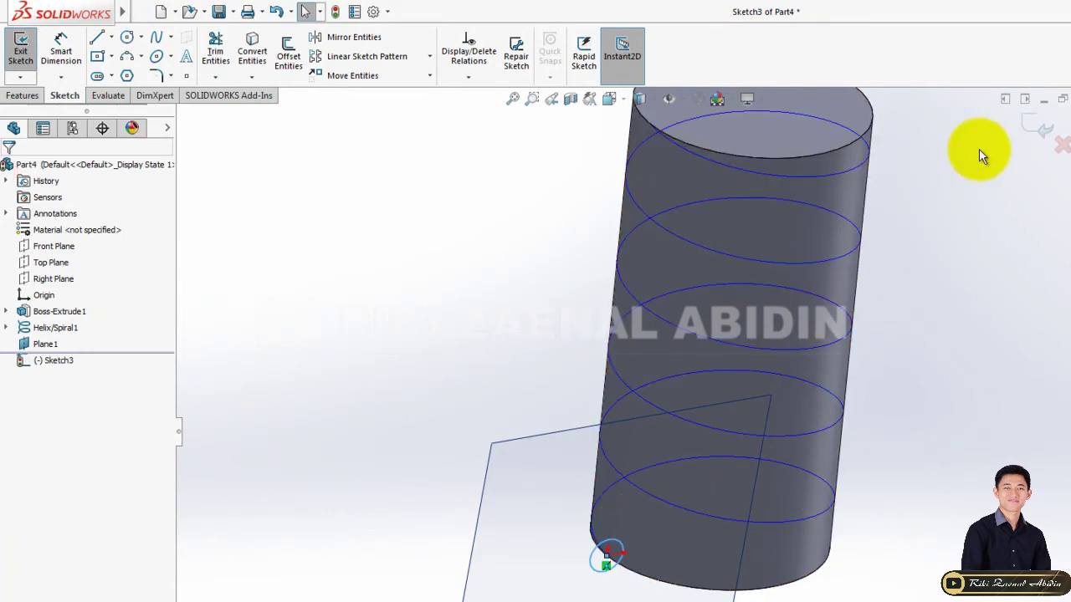
- Exit the sketch and swept-cut the Sketch3 circle along Helix/Spiral1 into the cylinder
left_click(1043, 128)
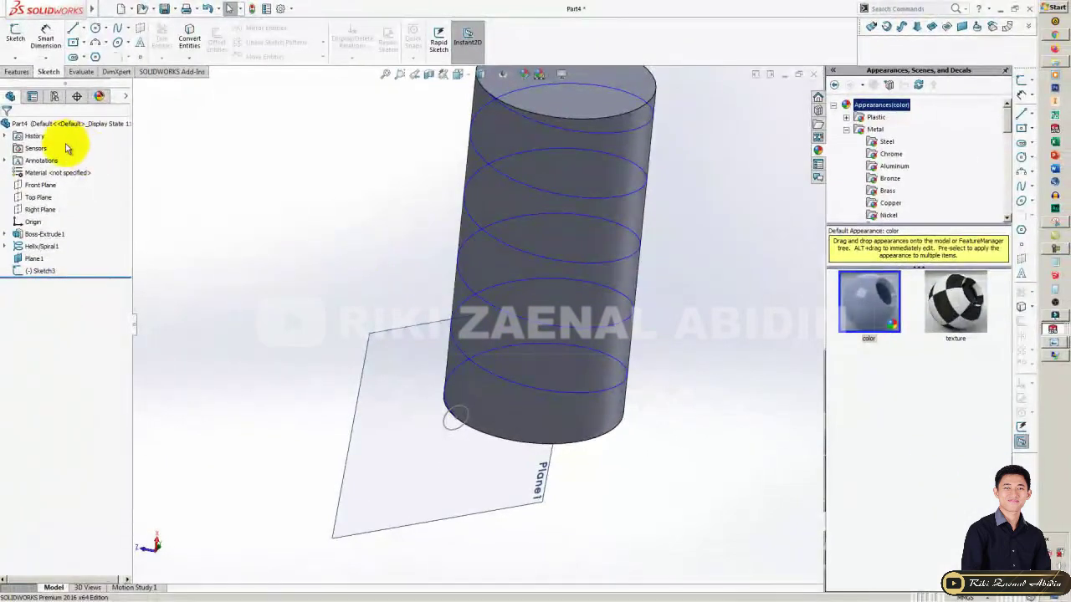
left_click(18, 72)
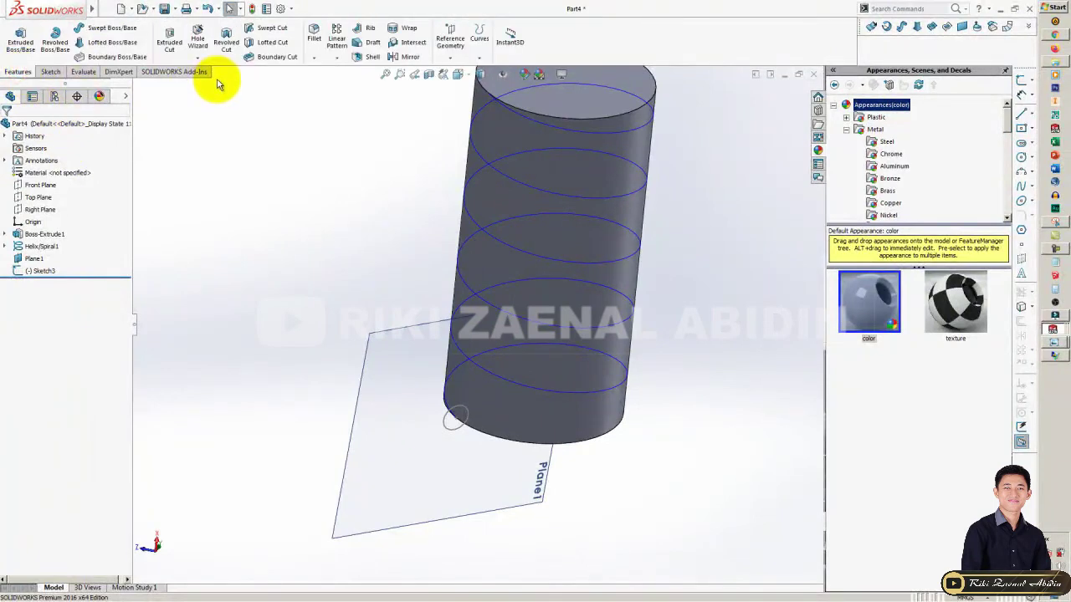
left_click(269, 27)
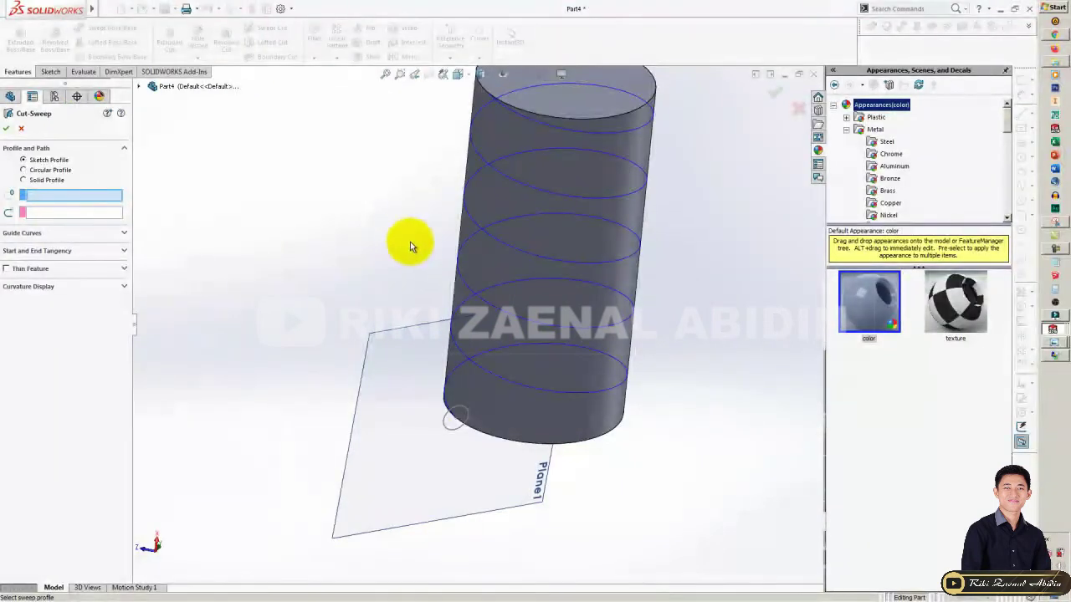
left_click(467, 414)
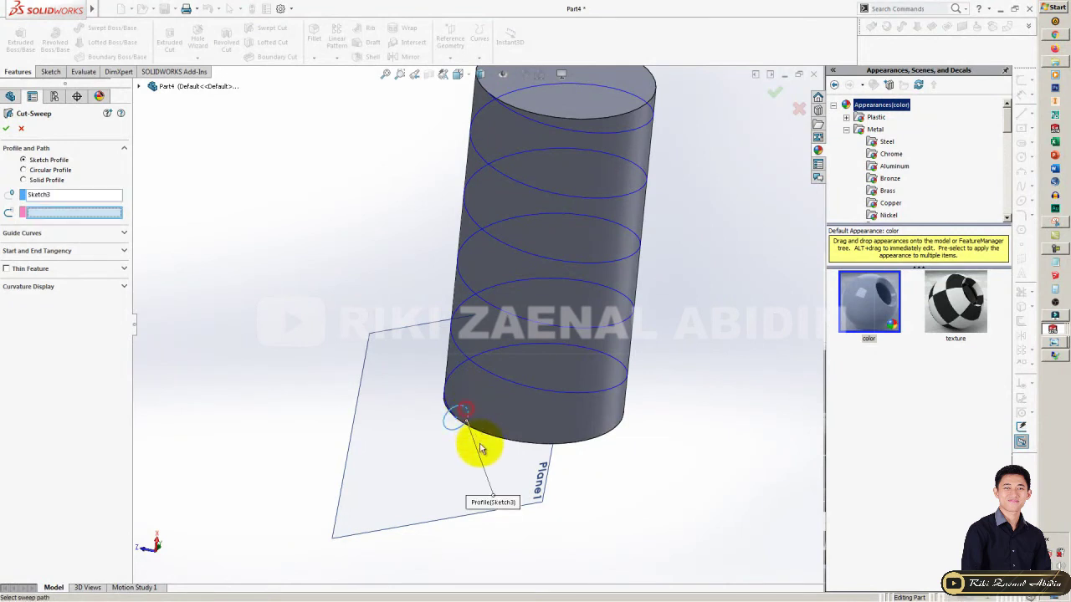
left_click(475, 366)
key("ctrl+7")
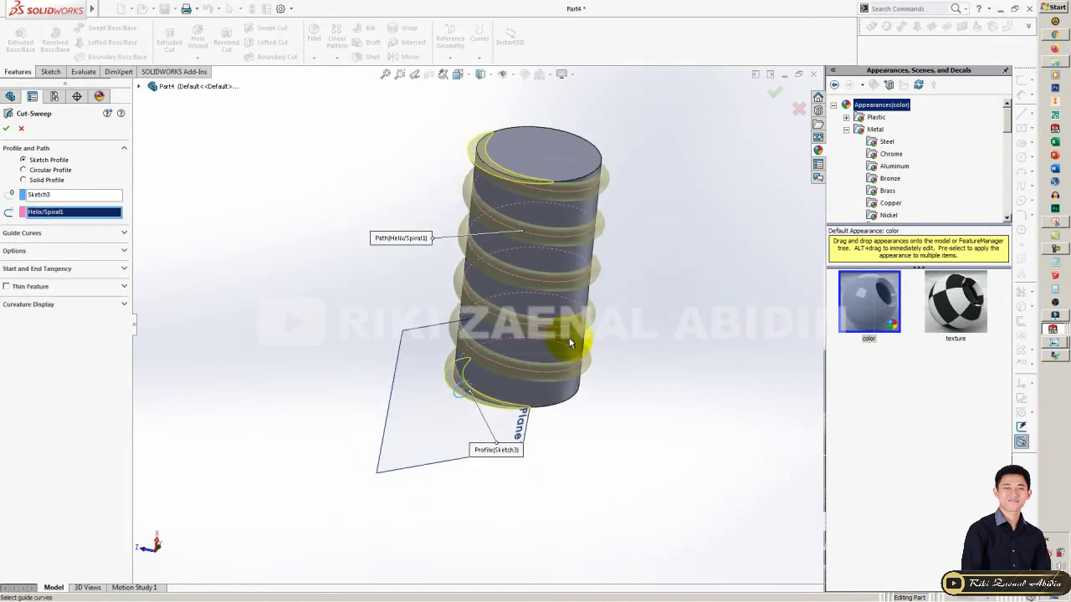
scroll(540, 215, "down", 2)
mouse_move(526, 285)
middle_mouse_down()
mouse_move(550, 172)
mouse_move(535, 246)
middle_mouse_up()
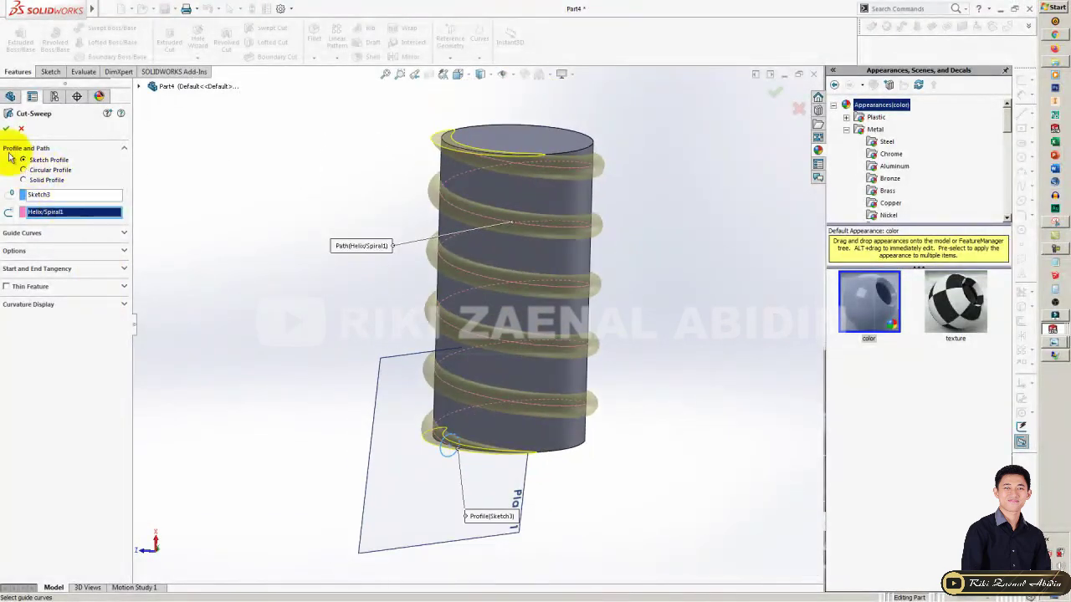
left_click(9, 131)
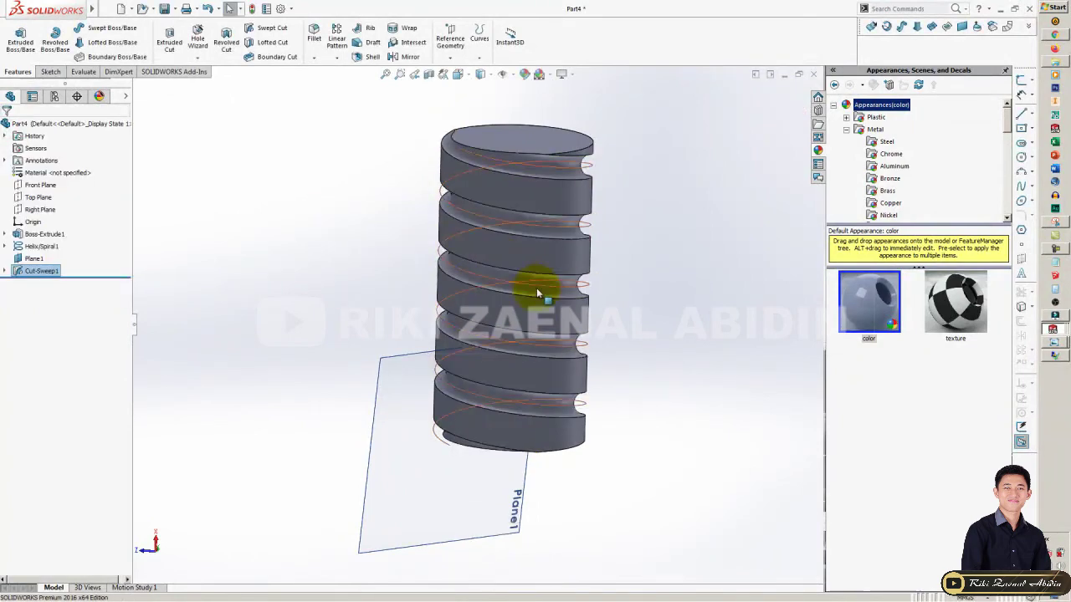
- Confirm the swept cut into the cylinder and hide reference plane Plane1
left_click(640, 266)
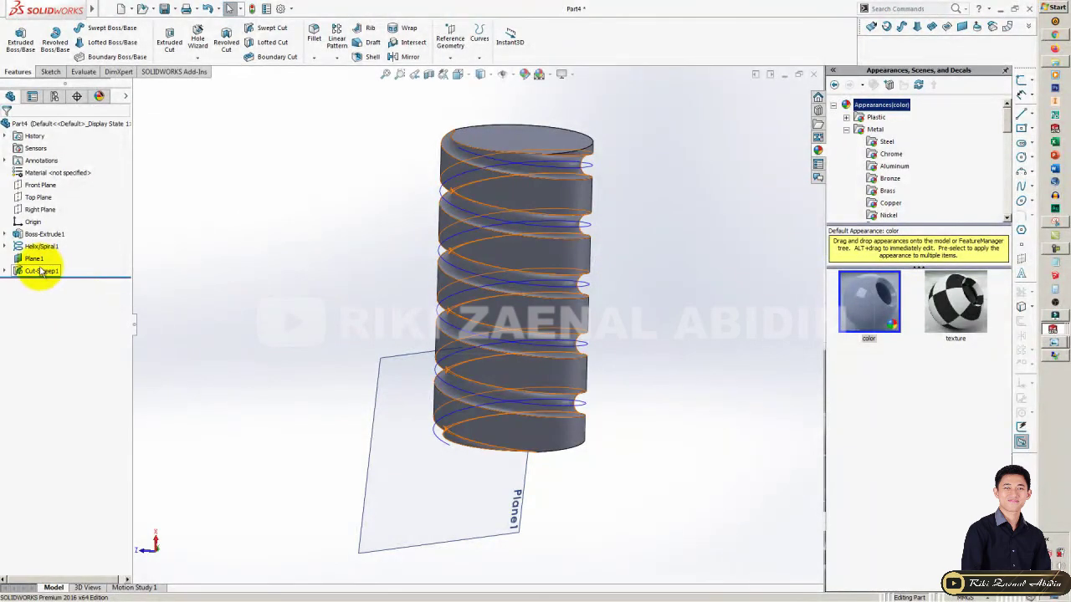
left_click(35, 260)
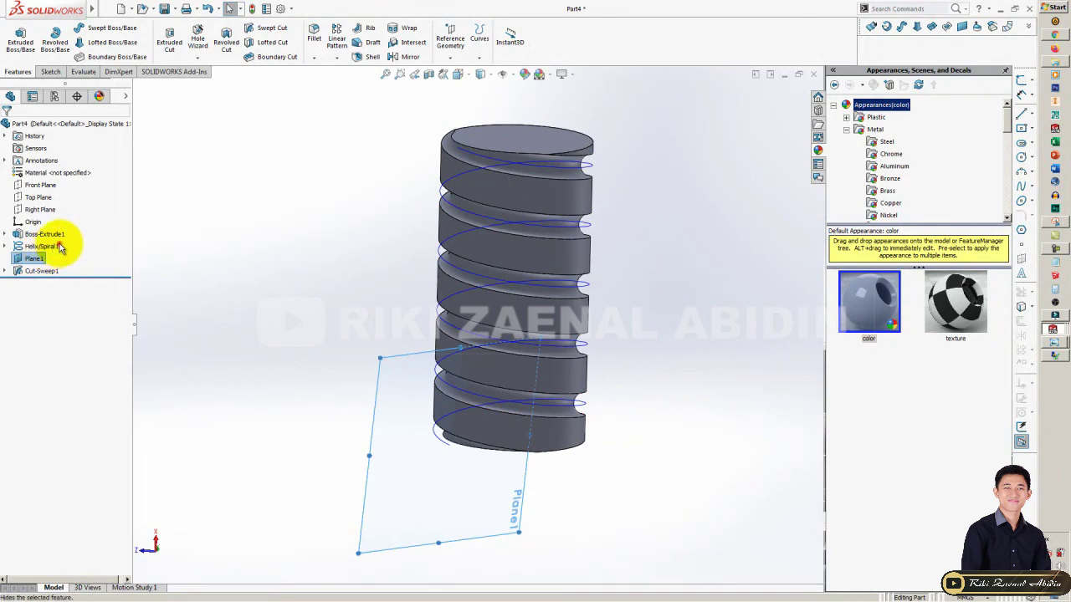
left_click(41, 272)
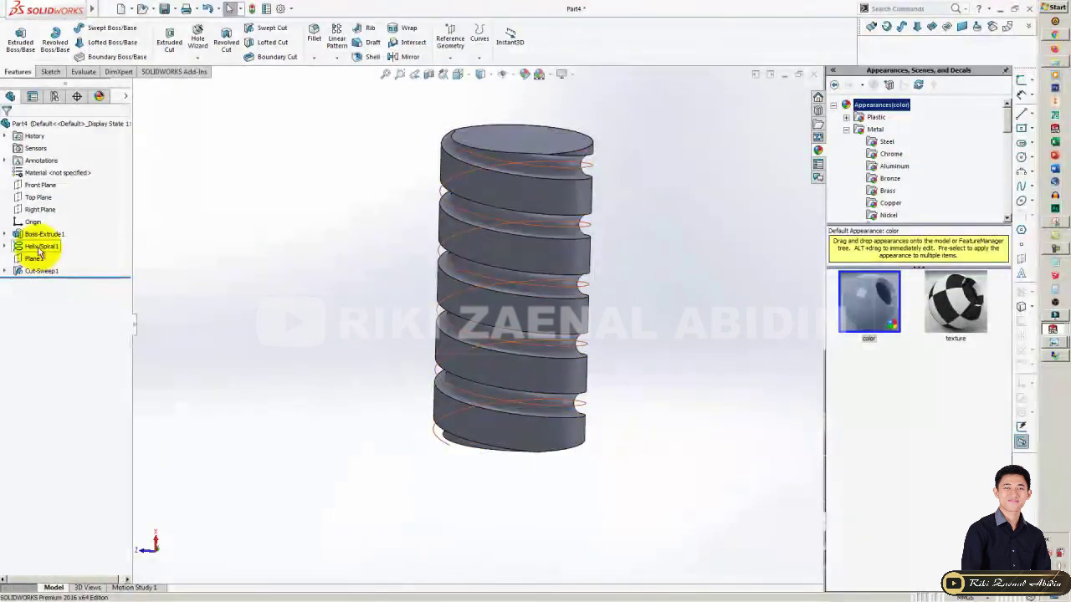
- Hide the Helix/Spiral1 curve and zoom in on the grooved cylinder
left_click(42, 246)
right_click(42, 246)
left_click(48, 230)
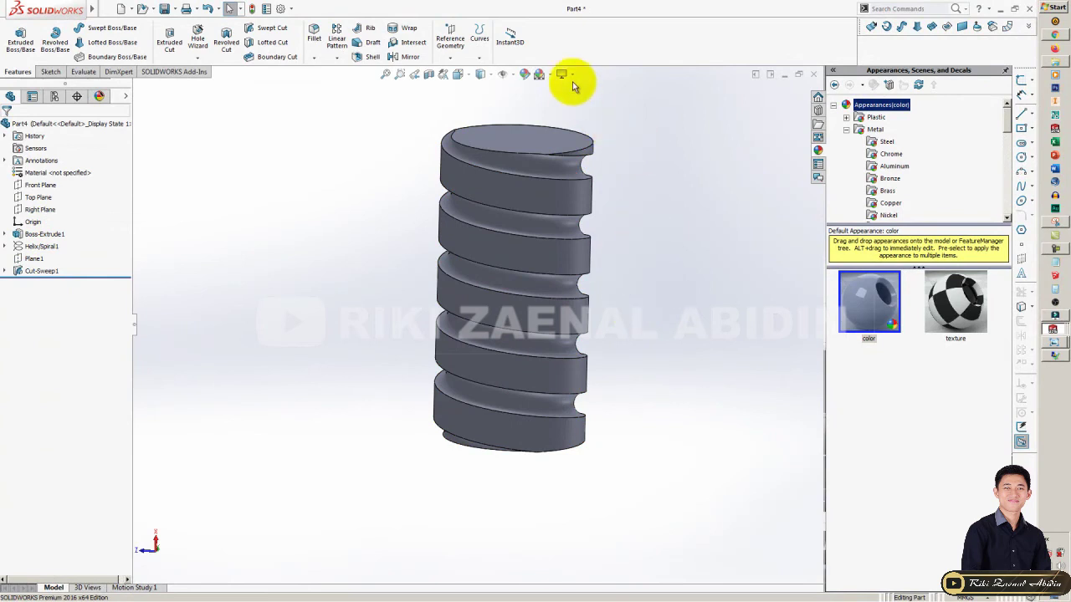
scroll(617, 170, "down", 2)
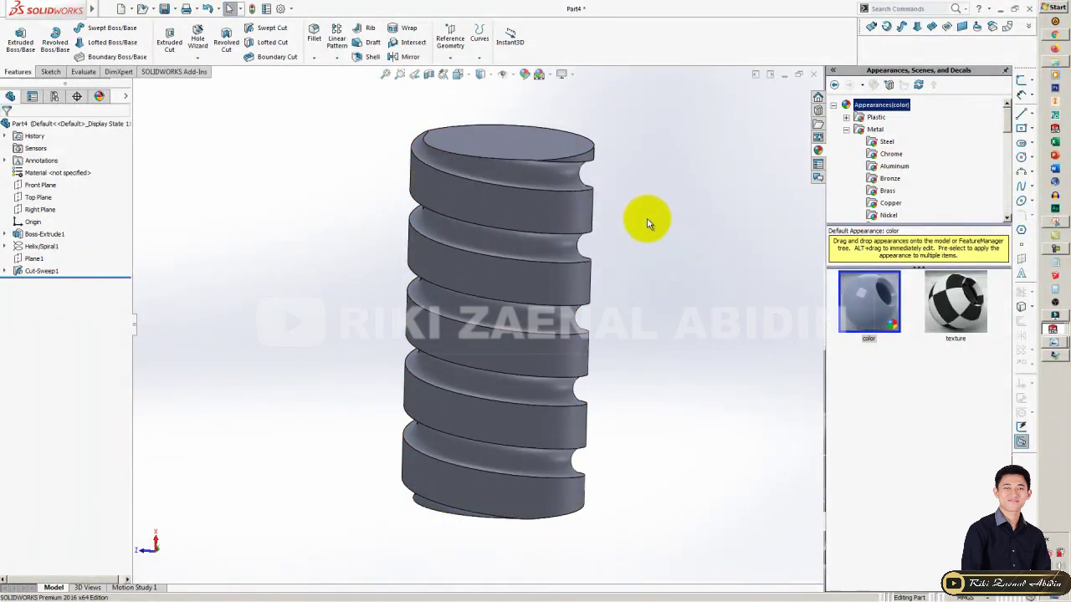